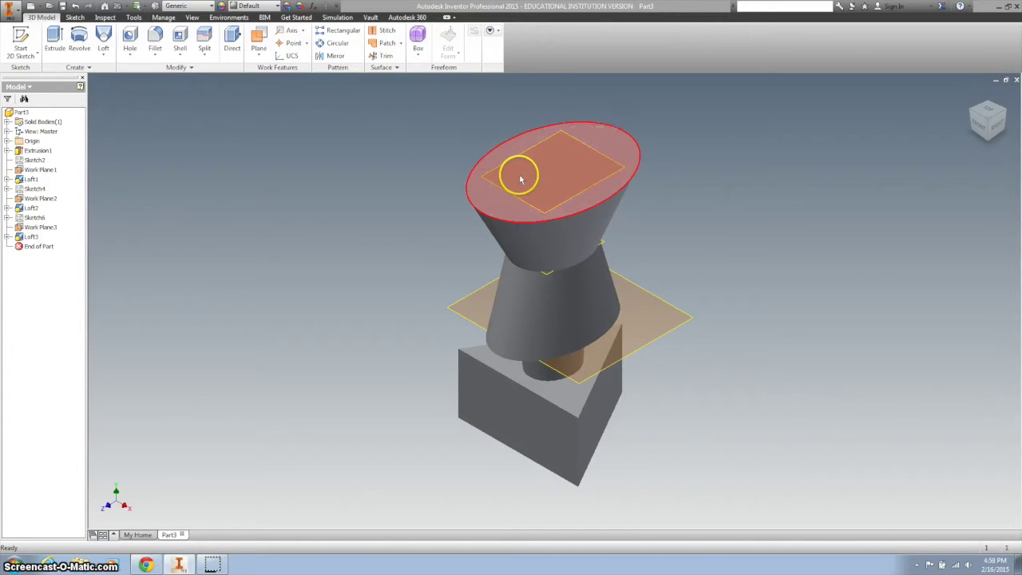
# Create Sketch8 on Work Plane3 atop the figure.
pyautogui.click(587, 151)
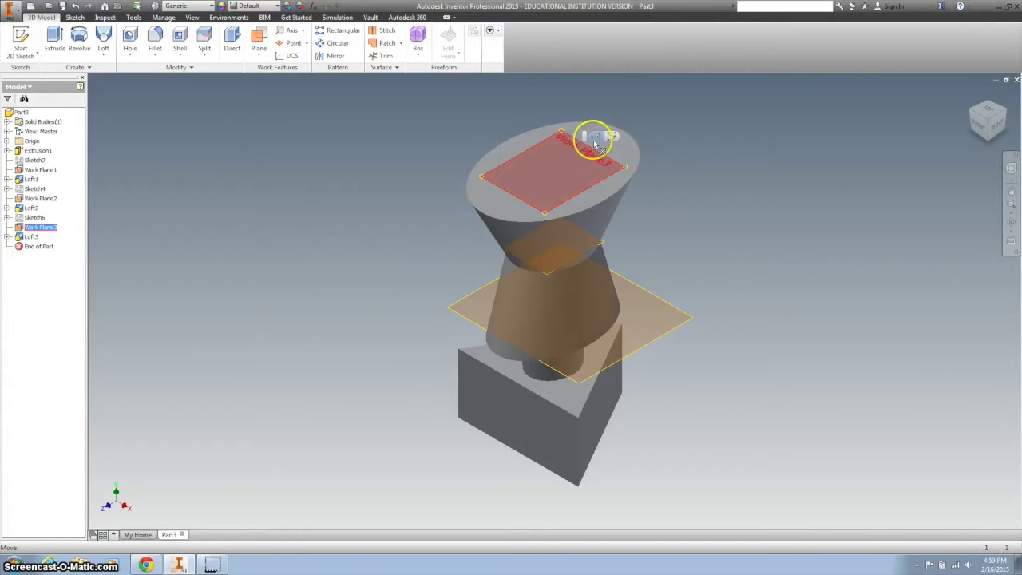
pyautogui.click(609, 137)
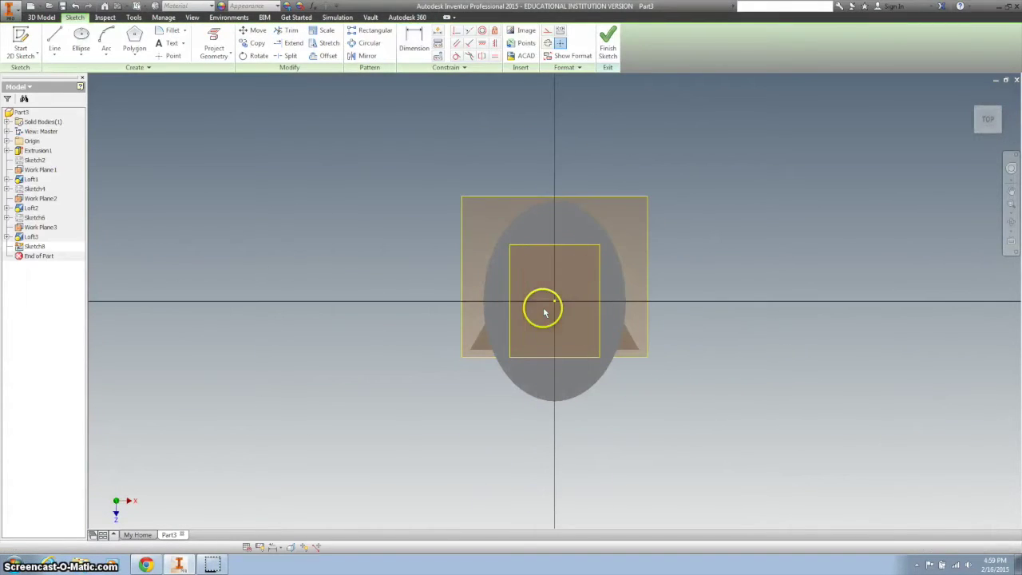
# Draw a ten-sided polygon centred on the sketch origin.
pyautogui.scroll(5, 544, 306)
pyautogui.scroll(-3, 543, 308)
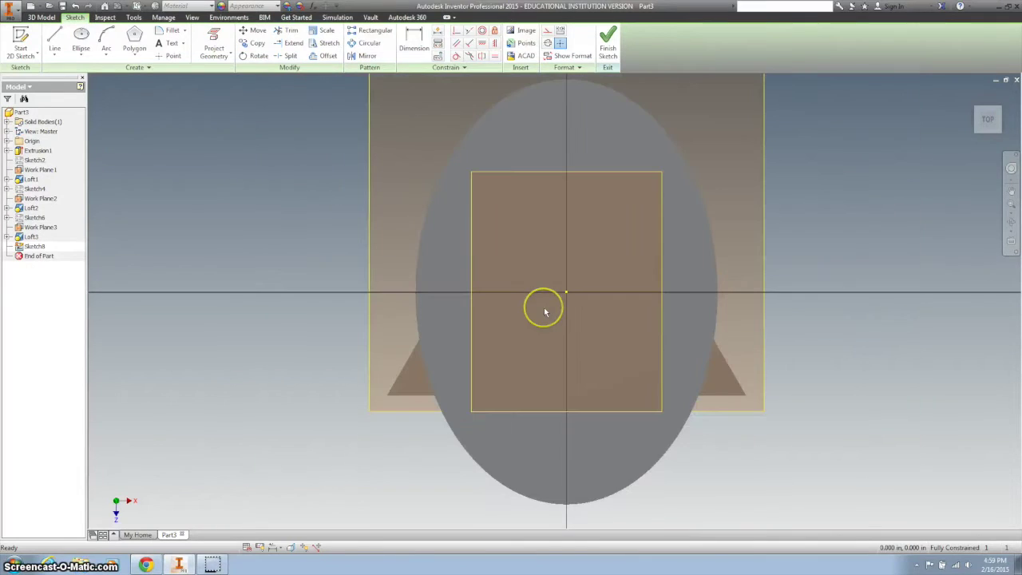
pyautogui.click(135, 49)
pyautogui.click(156, 268)
pyautogui.write('10')
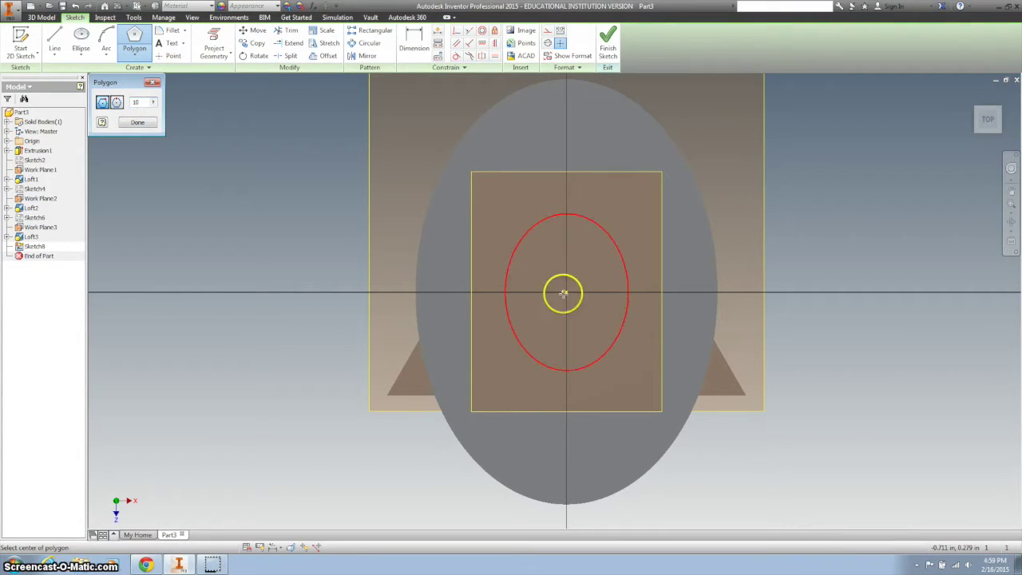
pyautogui.click(566, 293)
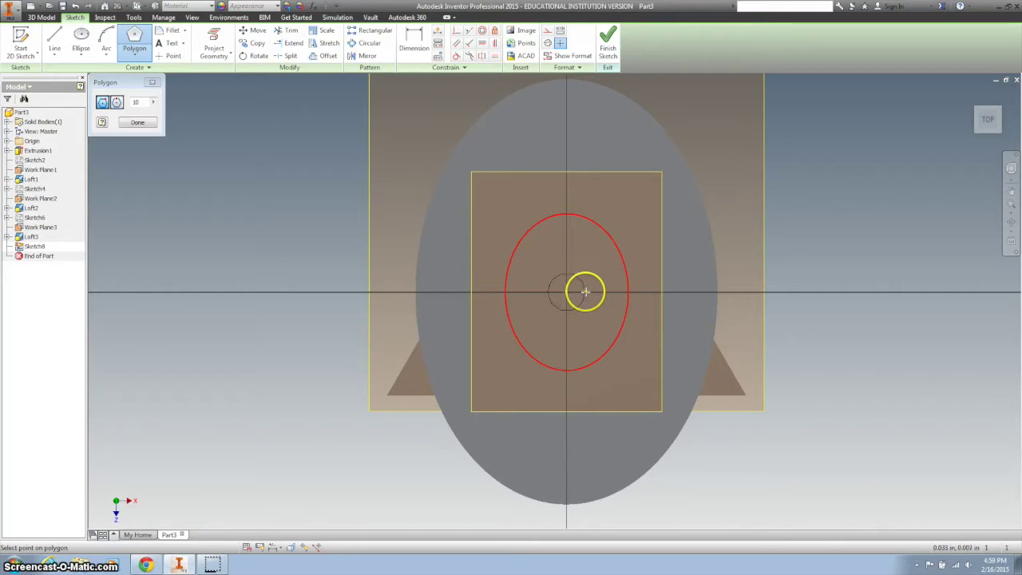
pyautogui.click(584, 292)
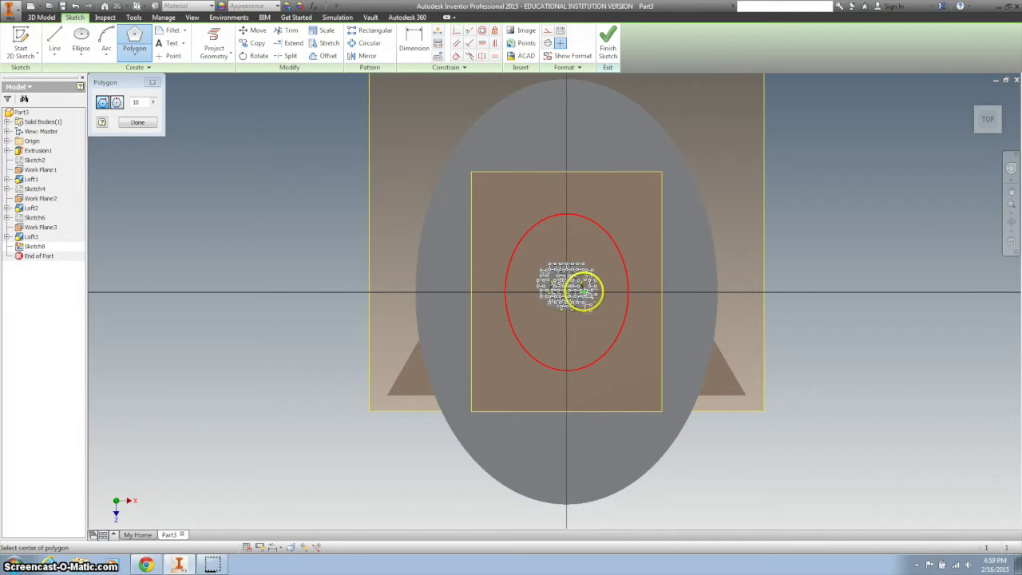
pyautogui.scroll(3, 583, 327)
pyautogui.scroll(2, 559, 287)
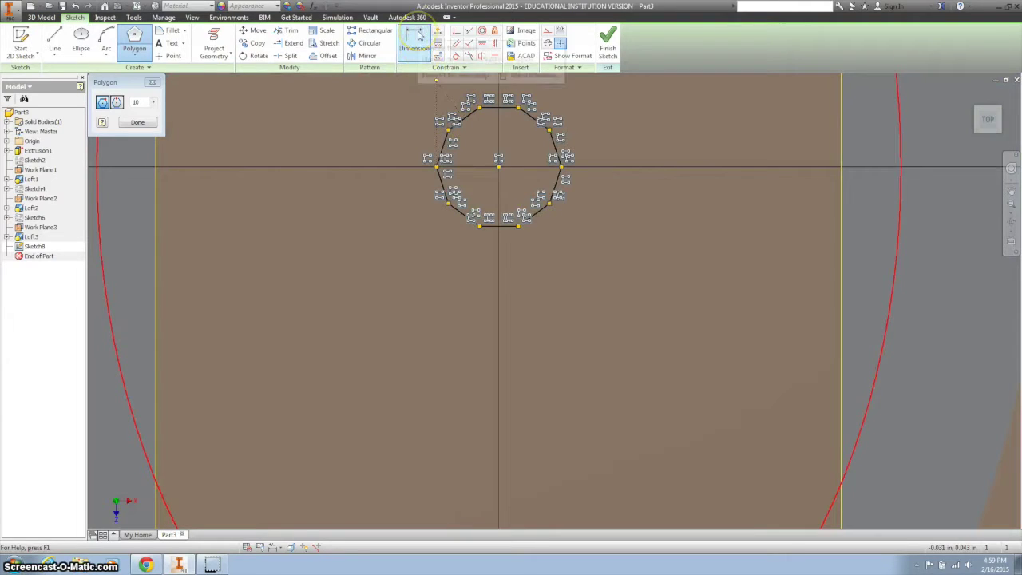
# Dimension the polygon .020 from centre to vertex and finish the sketch.
pyautogui.click(415, 36)
pyautogui.click(498, 169)
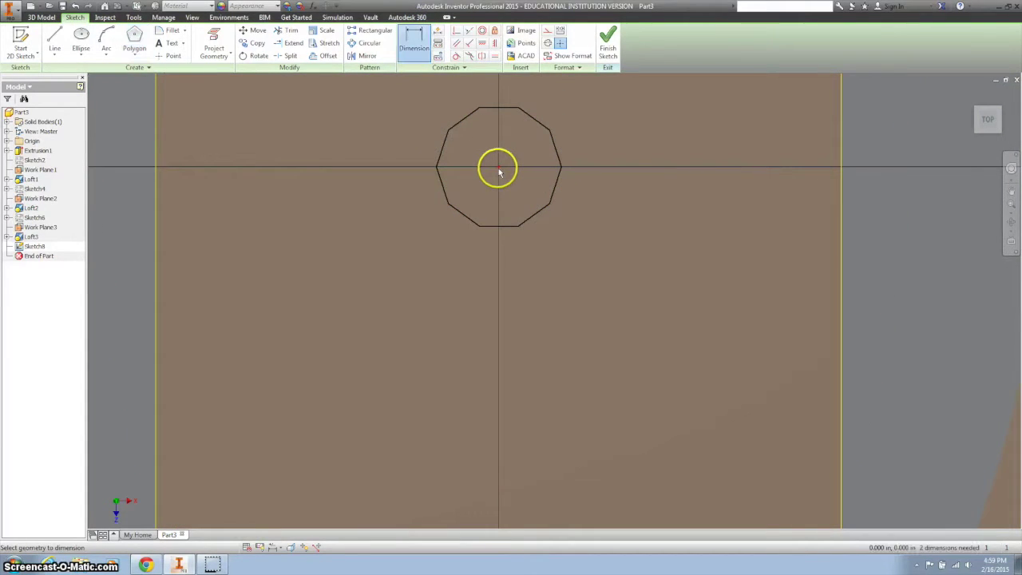
pyautogui.click(561, 168)
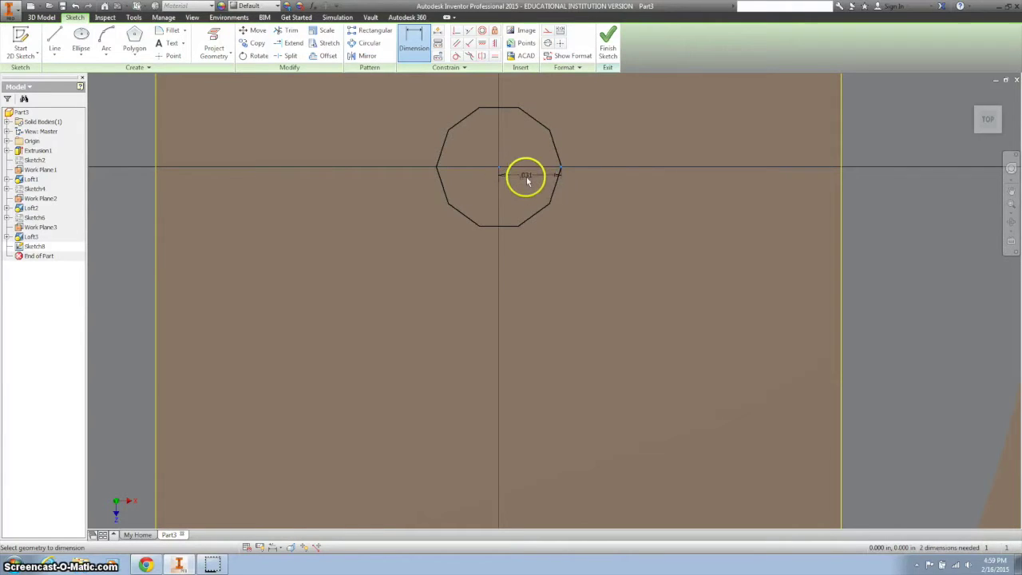
pyautogui.click(531, 190)
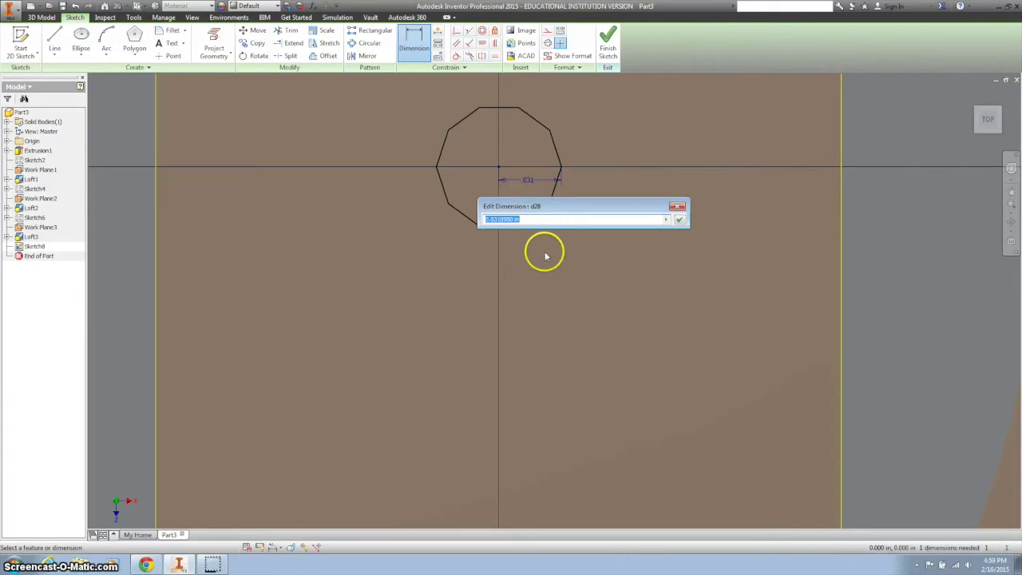
pyautogui.press('Return')
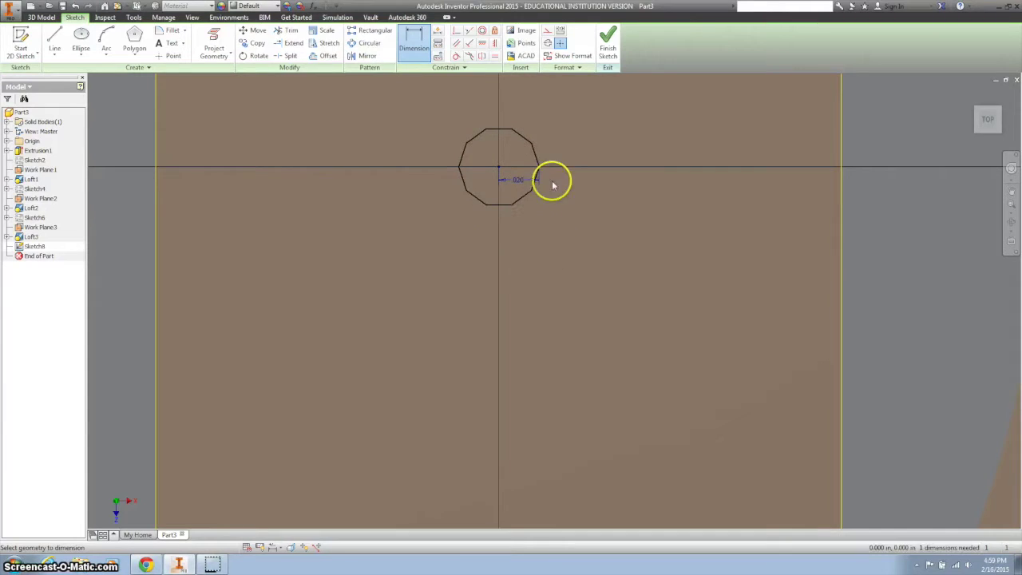
pyautogui.click(607, 40)
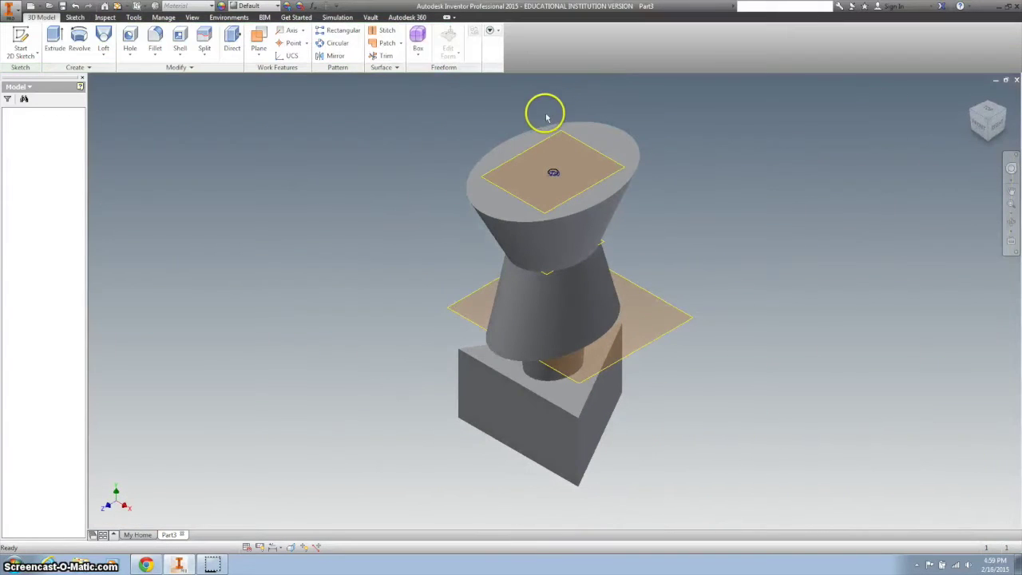
# Extrude the ten-sided polygon .02 upward into the Extrusion2 boss.
pyautogui.scroll(3, 556, 166)
pyautogui.scroll(2, 543, 163)
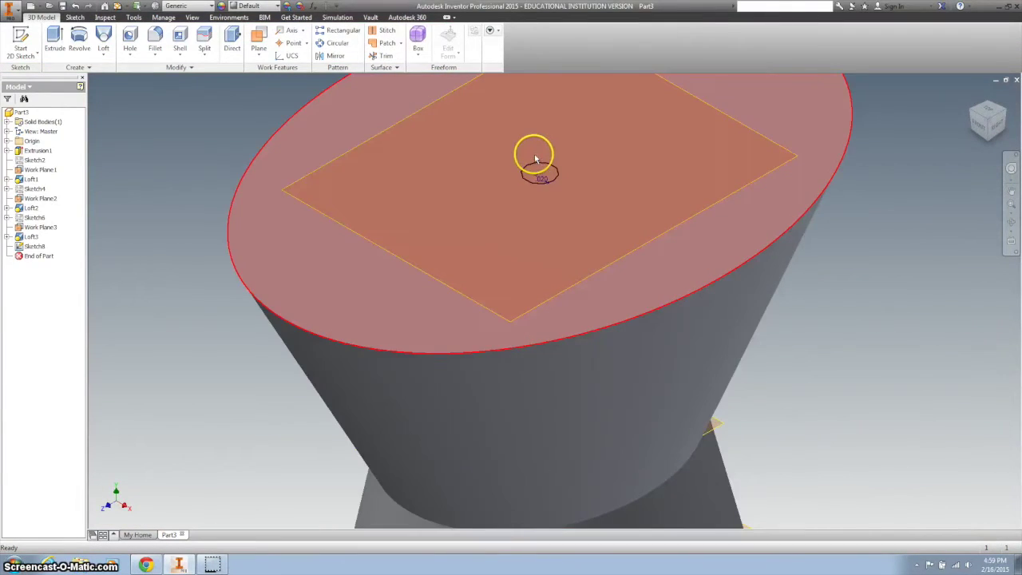
pyautogui.scroll(2, 535, 159)
pyautogui.scroll(-3, 514, 160)
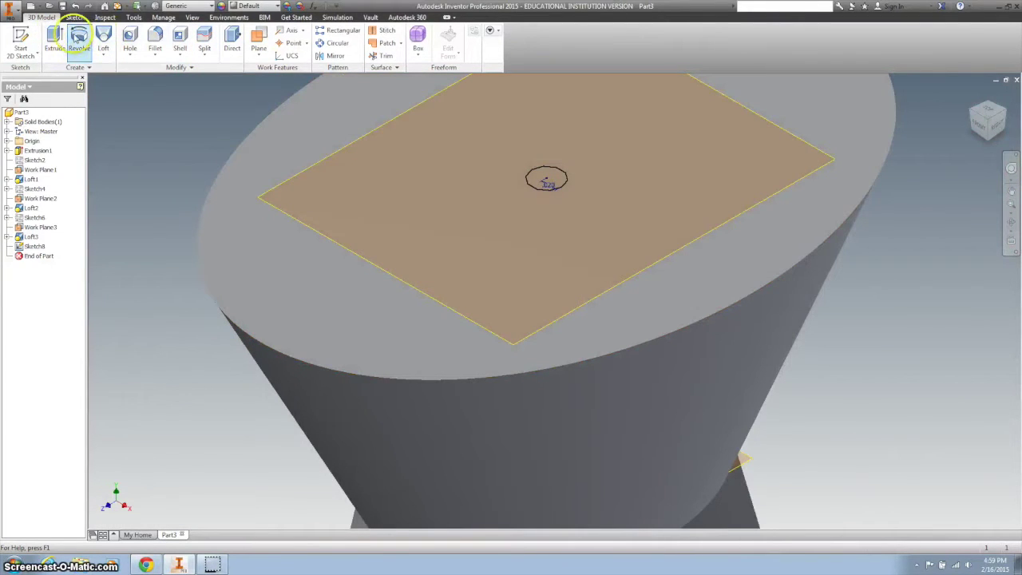
pyautogui.click(54, 38)
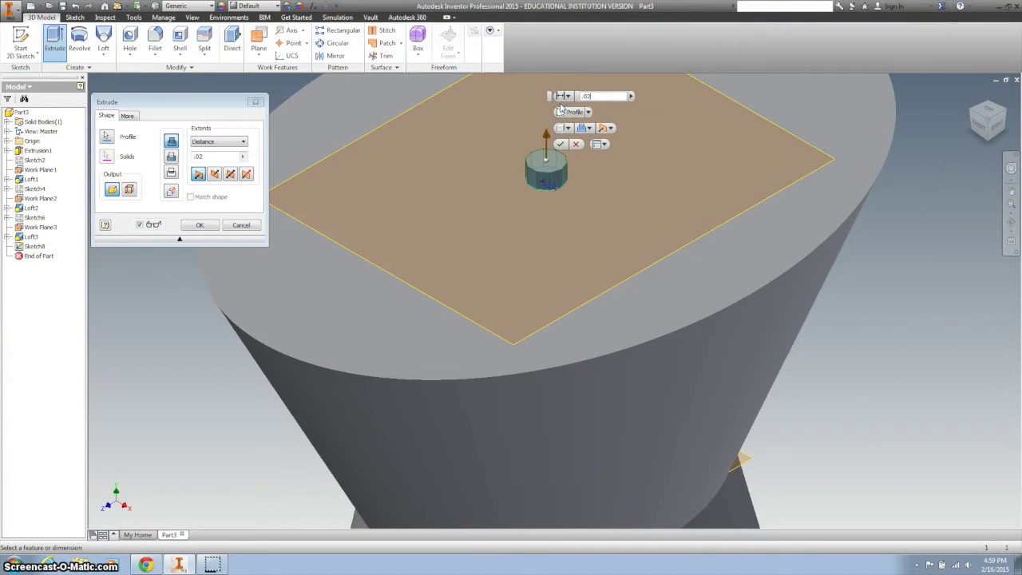
pyautogui.press('Return')
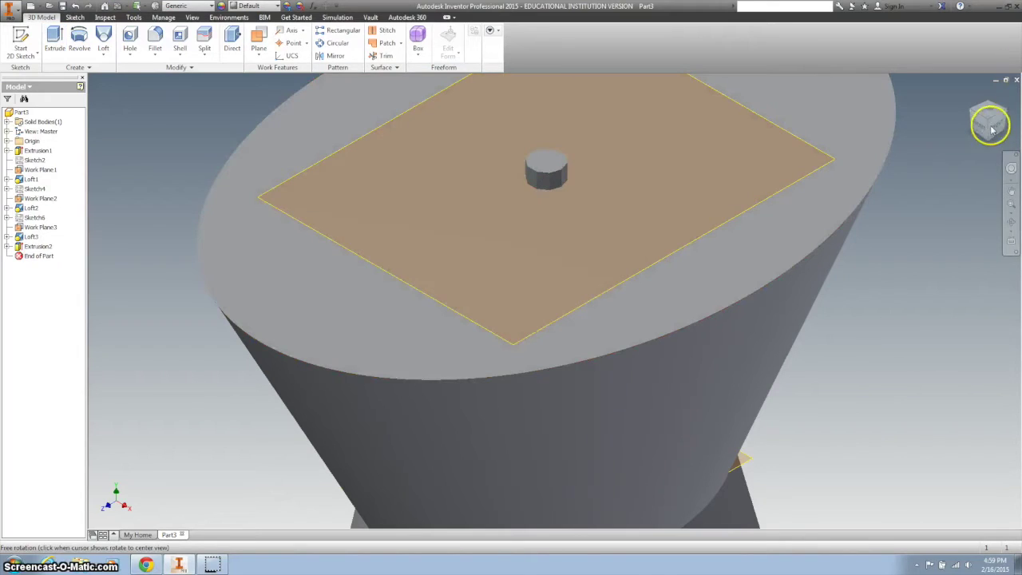
pyautogui.moveTo(993, 130); pyautogui.dragTo(596, 141)
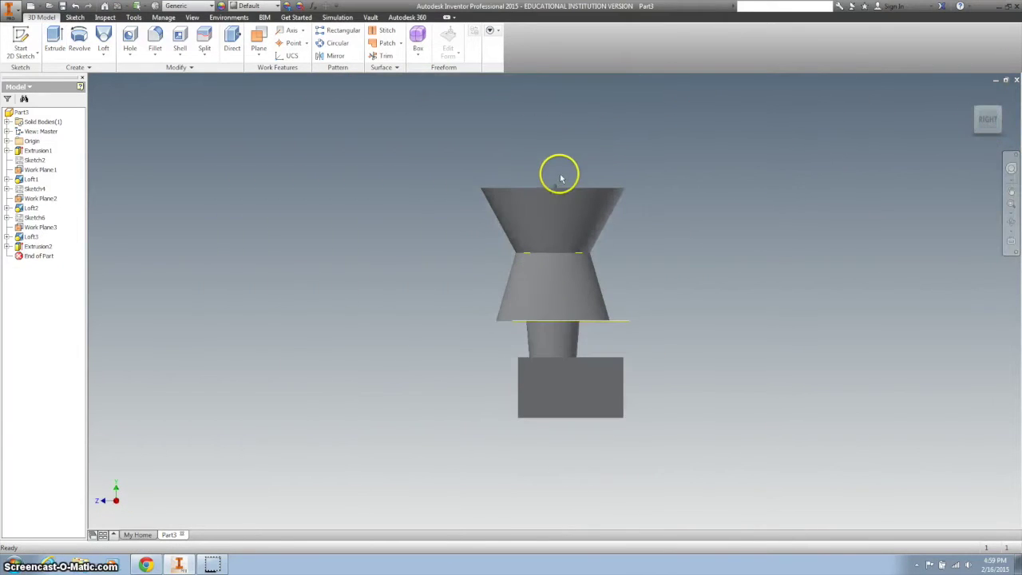
pyautogui.scroll(3, 561, 177)
pyautogui.scroll(3, 555, 176)
pyautogui.scroll(3, 555, 183)
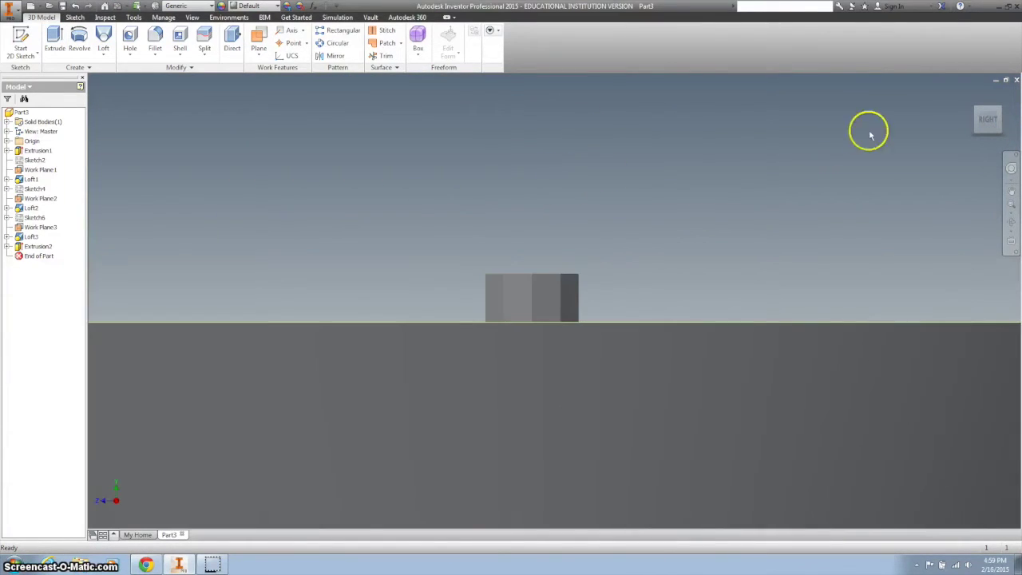
pyautogui.click(971, 95)
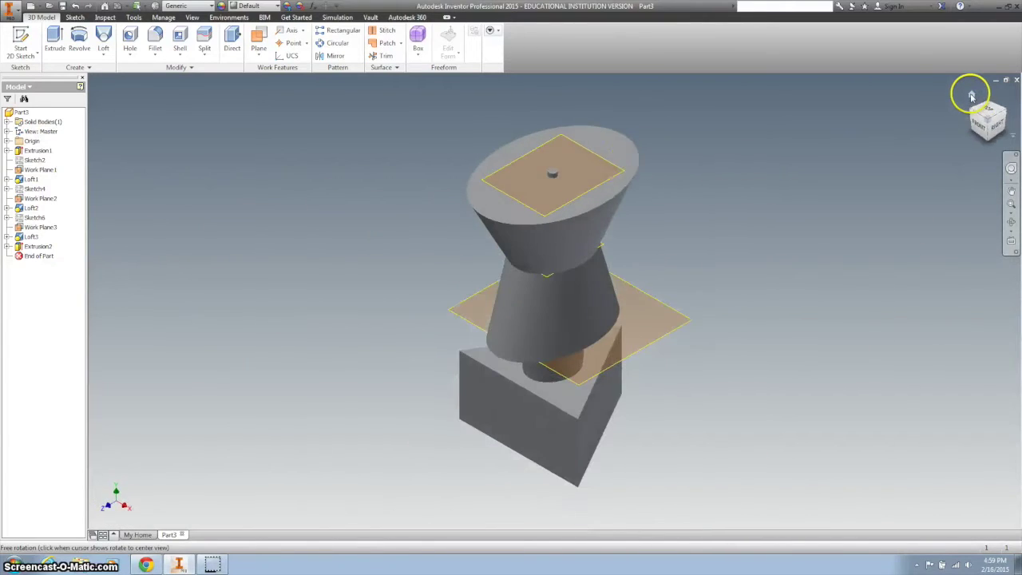
# Create Work Plane4 midway between two opposite side faces of the boss.
pyautogui.scroll(3, 542, 173)
pyautogui.scroll(3, 544, 176)
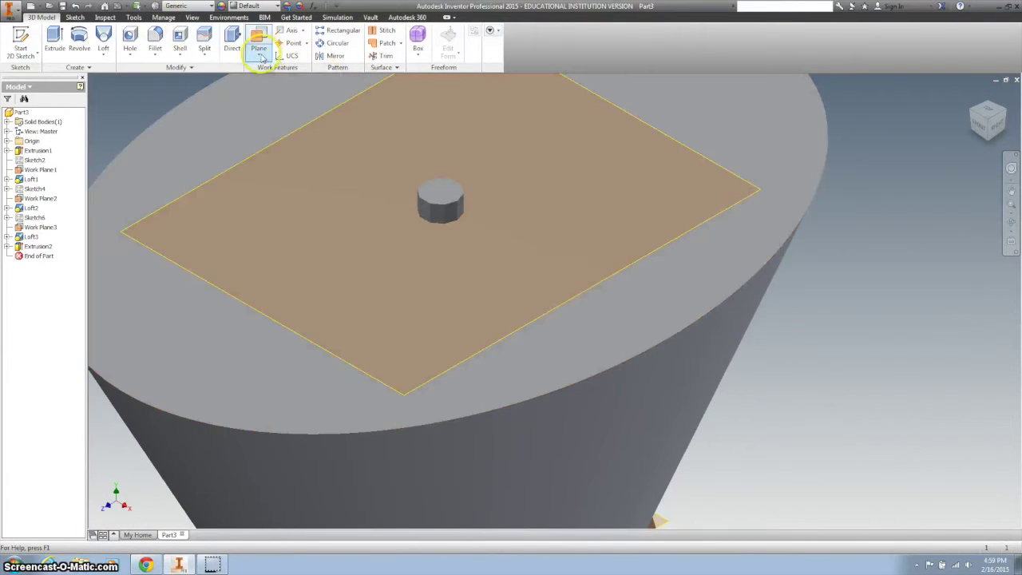
pyautogui.click(261, 56)
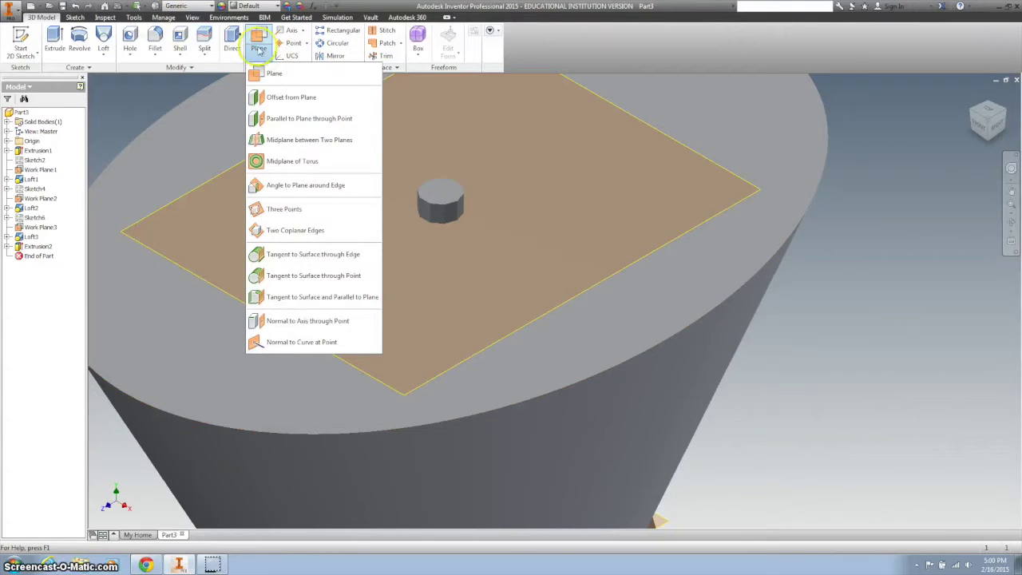
pyautogui.click(279, 142)
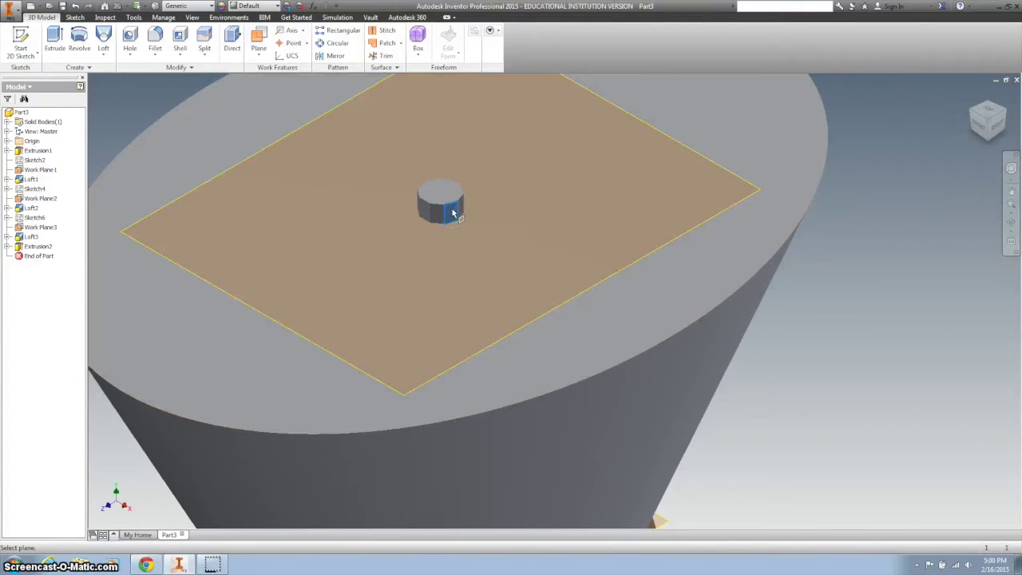
pyautogui.click(532, 171)
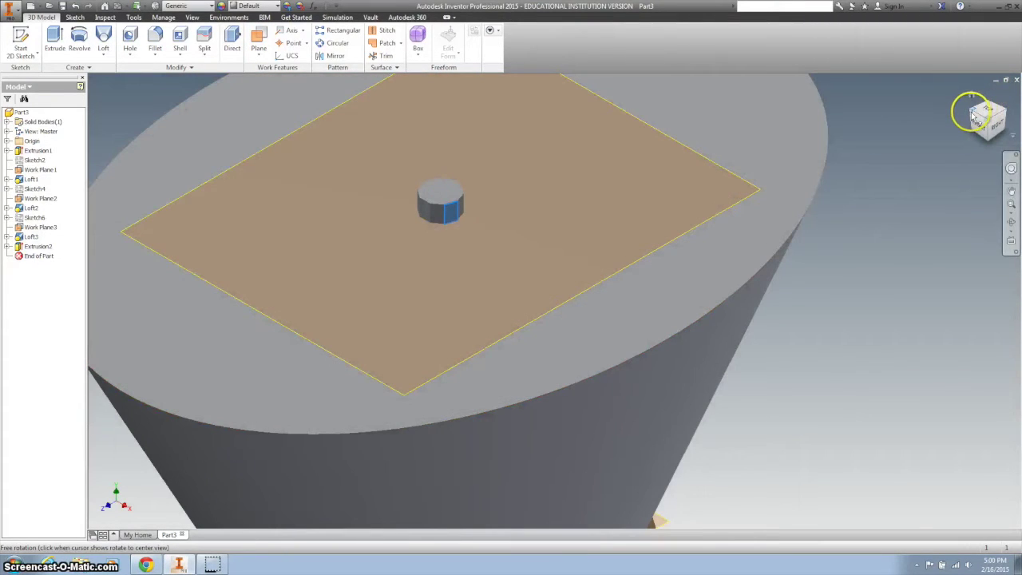
pyautogui.click(970, 112)
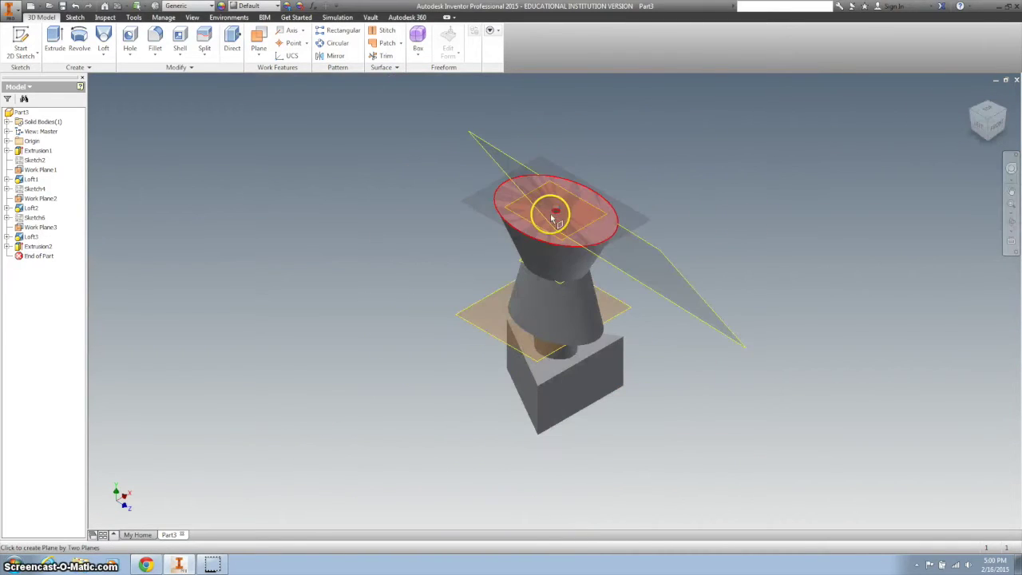
pyautogui.scroll(3, 519, 202)
pyautogui.scroll(3, 551, 208)
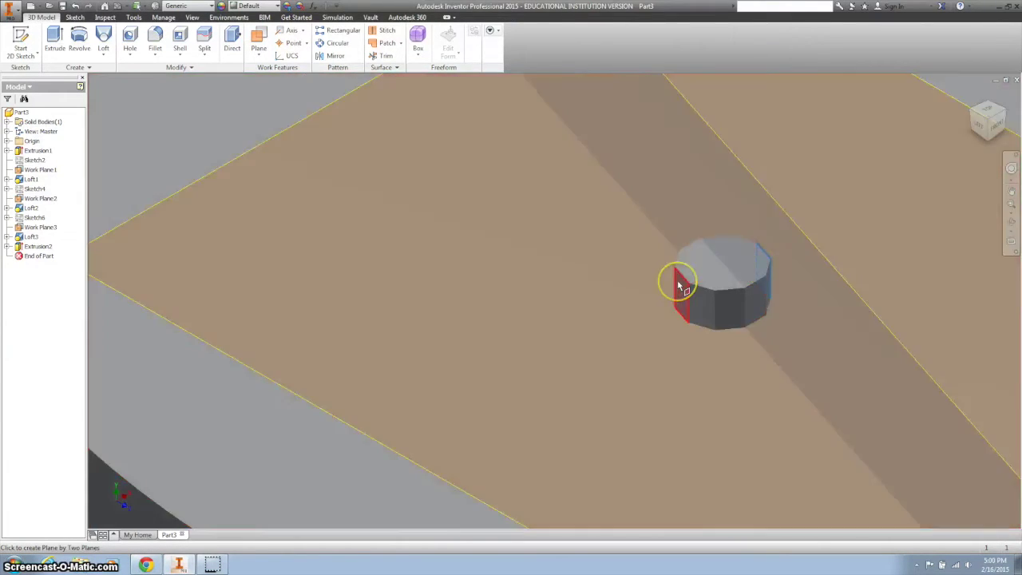
pyautogui.click(679, 285)
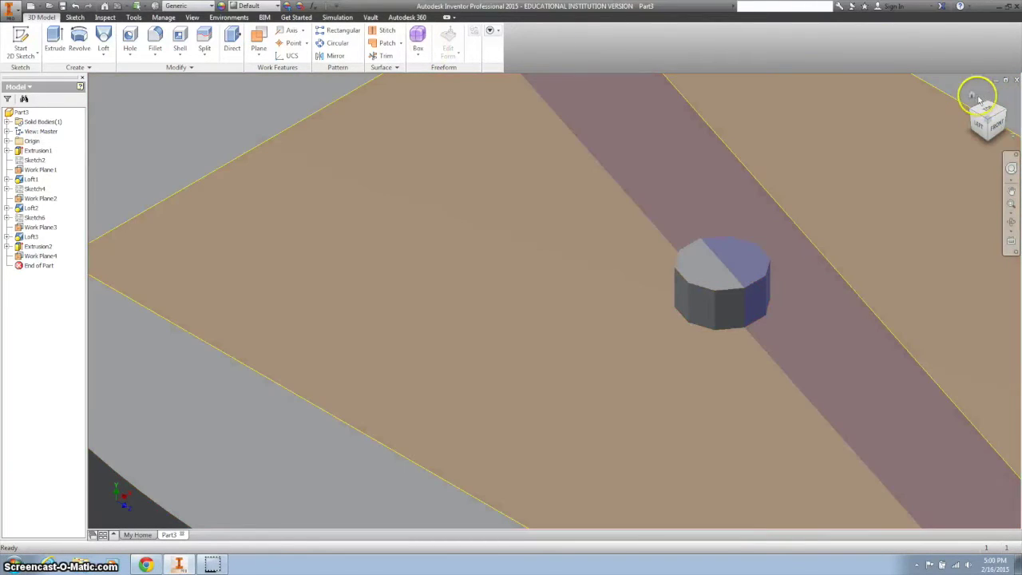
pyautogui.click(972, 96)
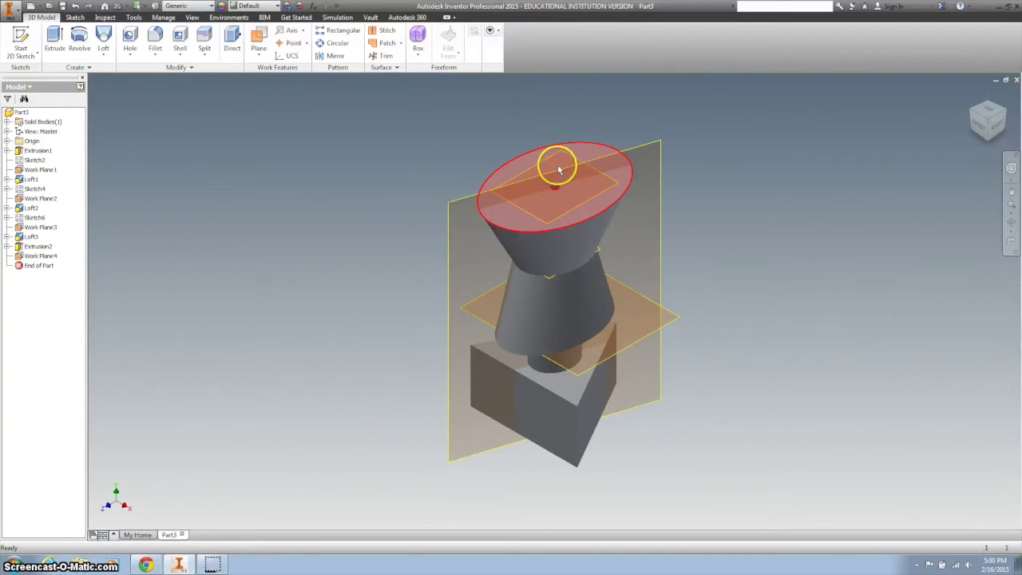
# Start a new sketch on Work Plane4.
pyautogui.scroll(-2, 557, 171)
pyautogui.scroll(-3, 552, 167)
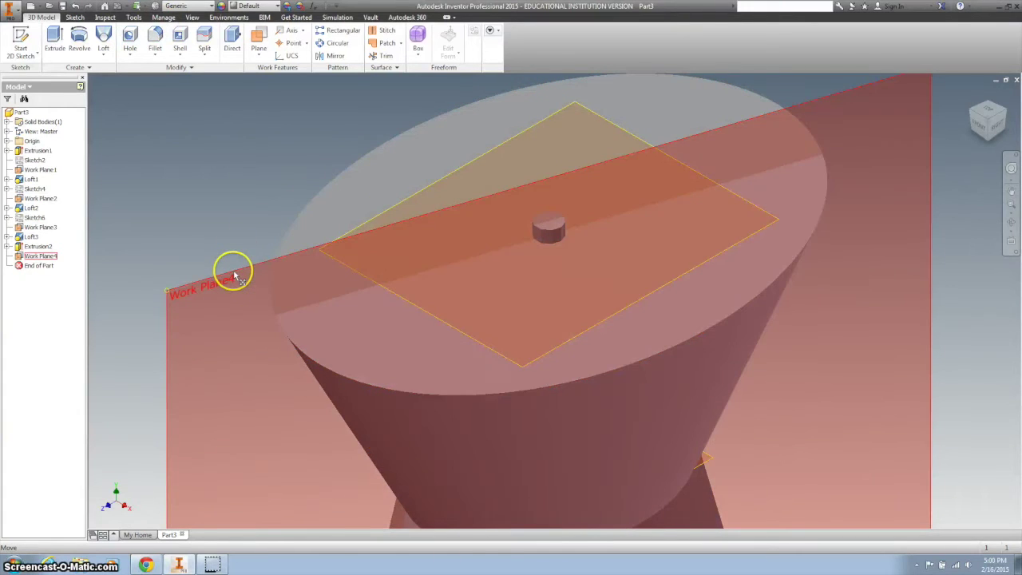
pyautogui.click(238, 274)
pyautogui.press('s')
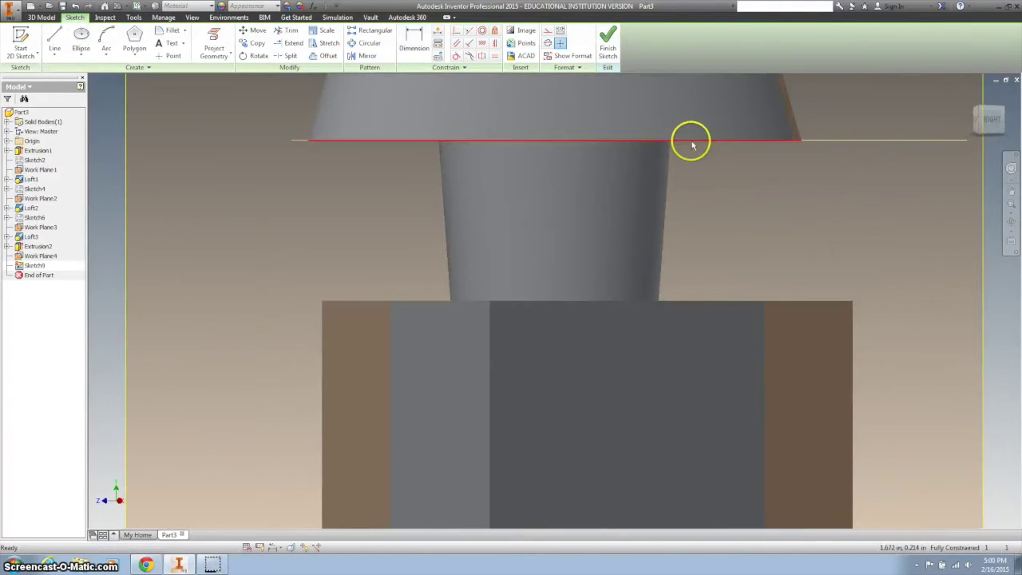
# Draw a vertical line rising from the boss top in Sketch9.
pyautogui.moveTo(691, 141); pyautogui.dragTo(699, 359, button='middle')
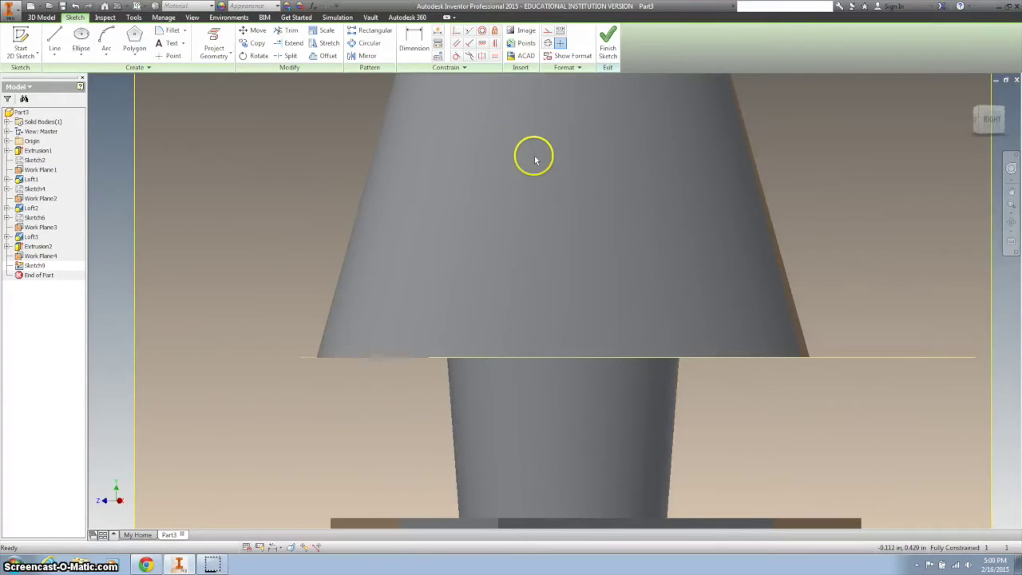
pyautogui.scroll(5, 535, 160)
pyautogui.scroll(3, 532, 155)
pyautogui.moveTo(536, 155); pyautogui.dragTo(536, 208, button='middle')
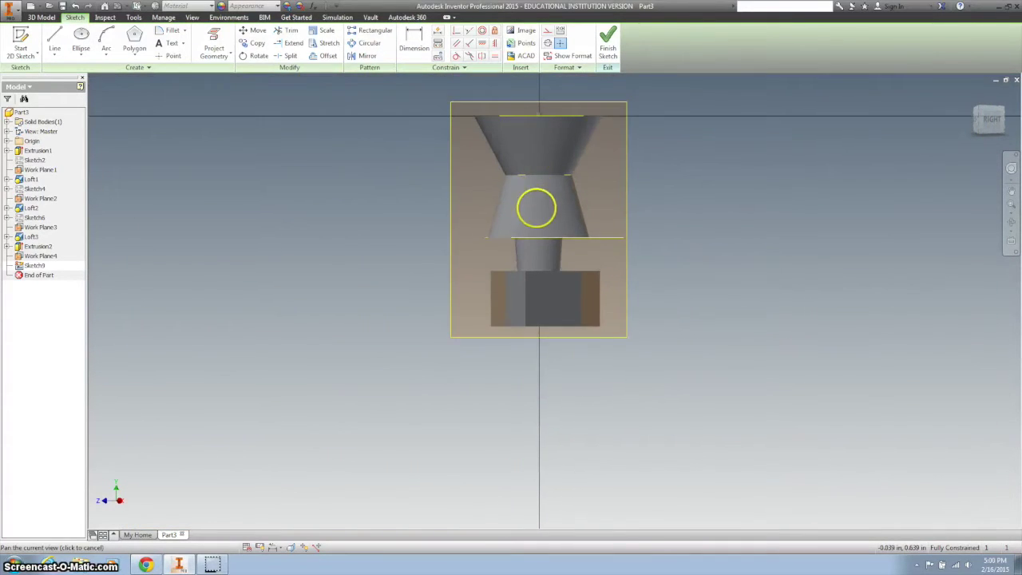
pyautogui.scroll(-2, 538, 128)
pyautogui.scroll(-4, 536, 176)
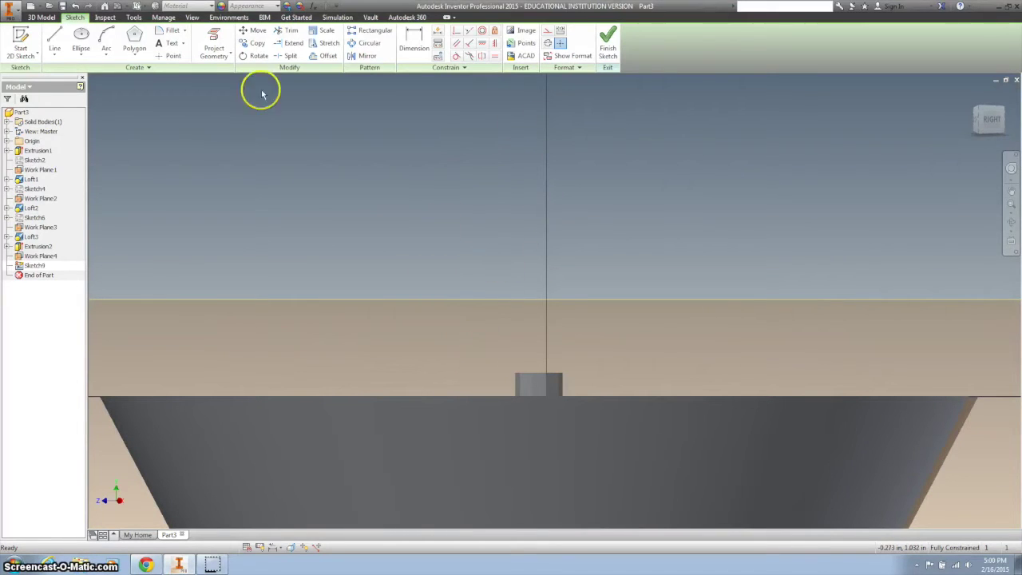
pyautogui.click(55, 39)
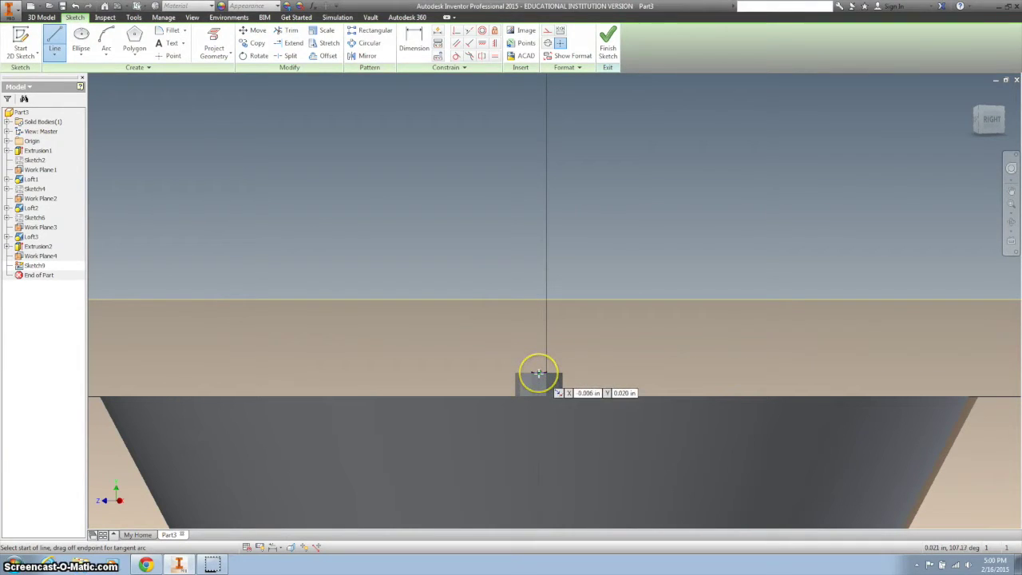
pyautogui.click(538, 373)
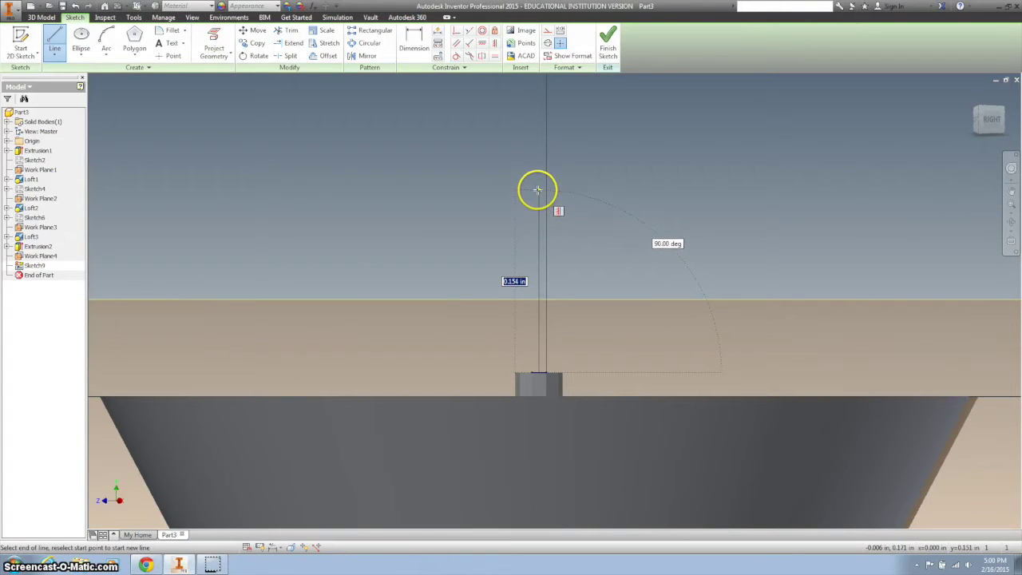
pyautogui.click(539, 186)
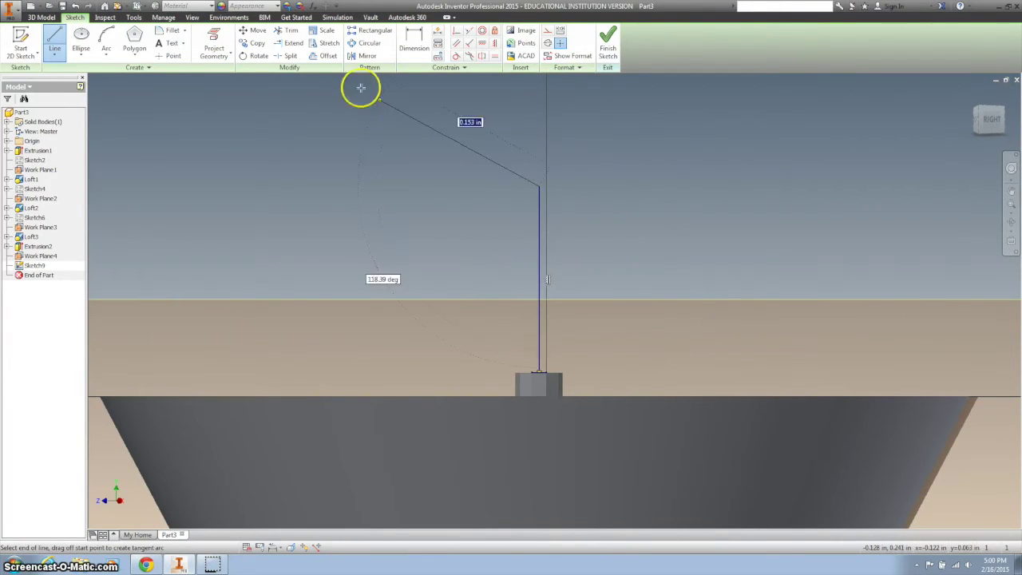
# Dimension the vertical line's length at .200.
pyautogui.click(104, 40)
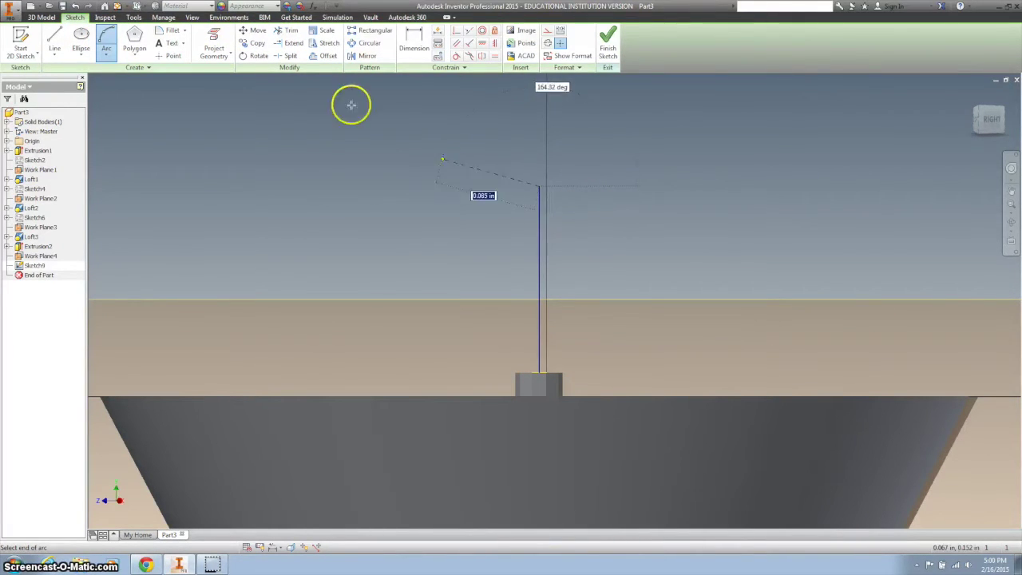
pyautogui.click(53, 40)
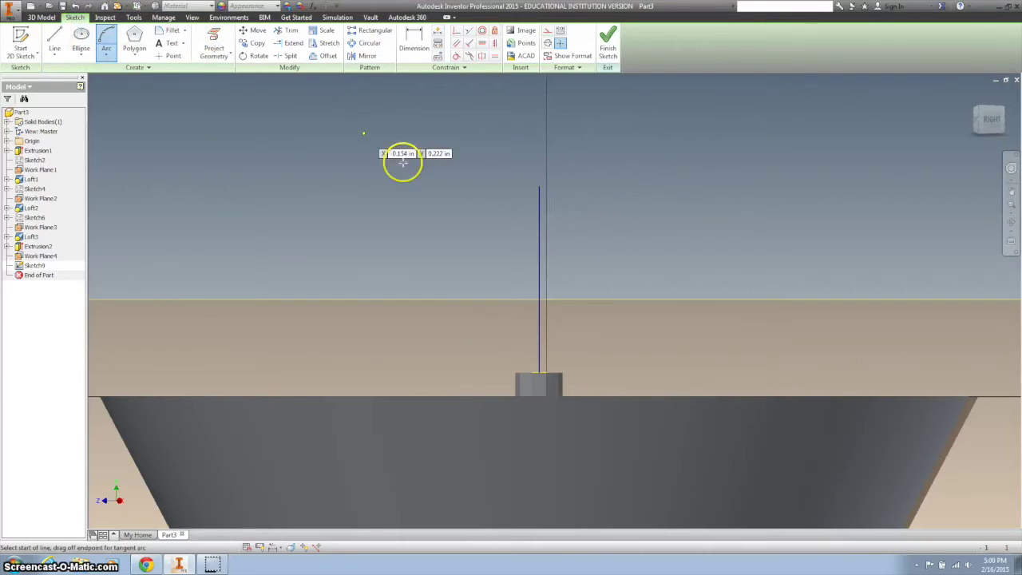
pyautogui.click(414, 40)
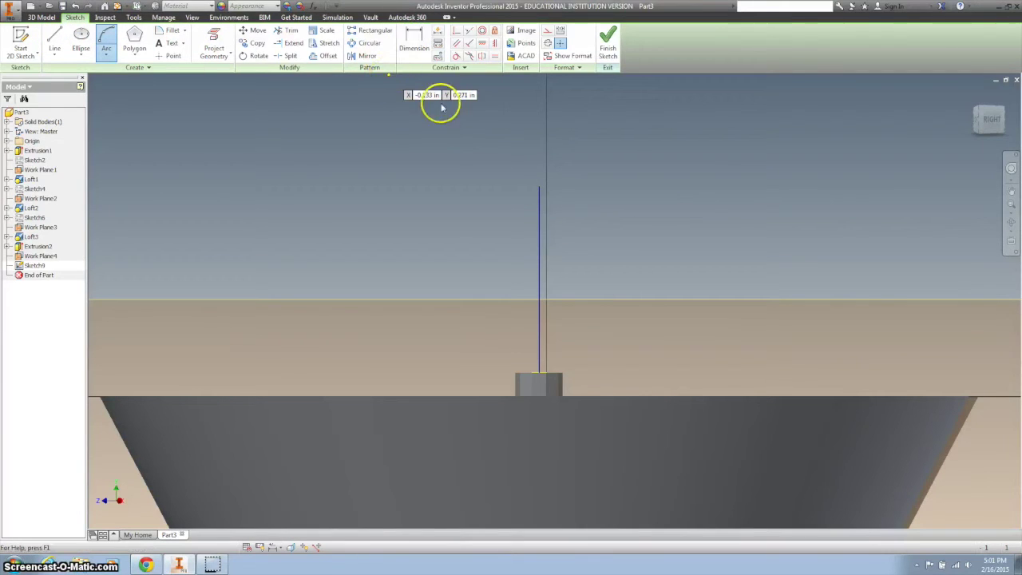
pyautogui.click(538, 267)
pyautogui.click(493, 265)
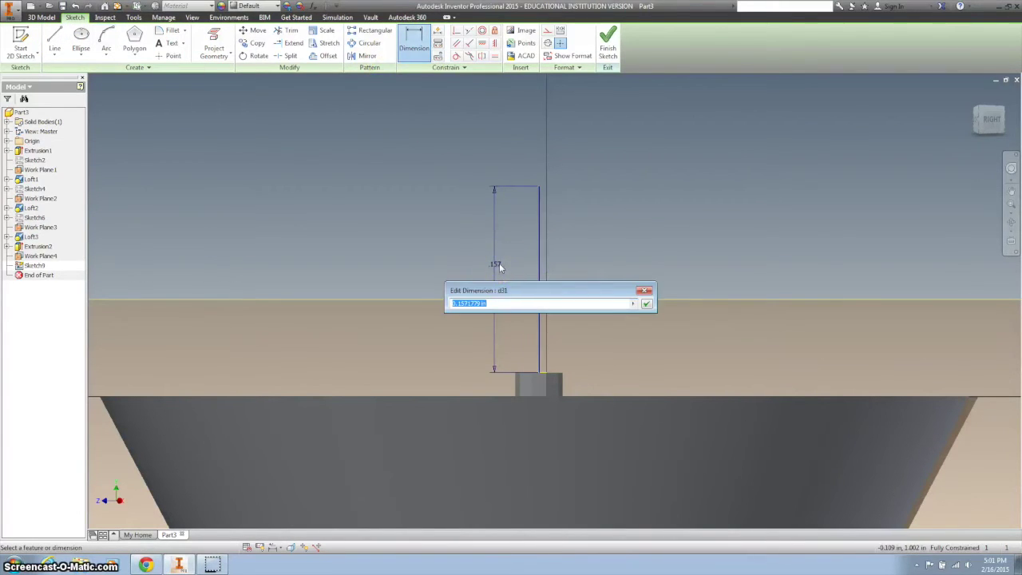
pyautogui.press('Return')
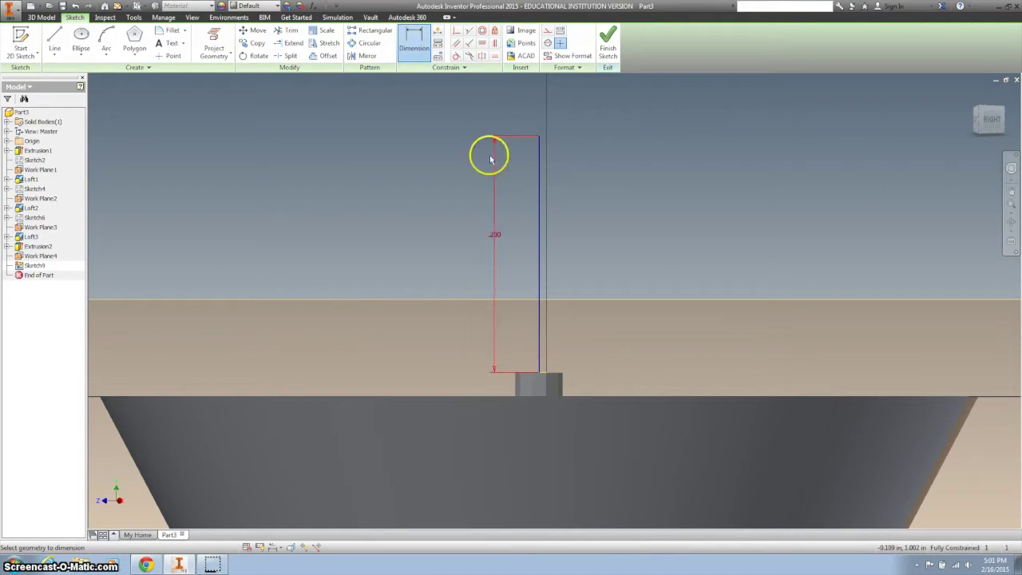
# Change the line's length dimension to .25.
pyautogui.scroll(1, 652, 188)
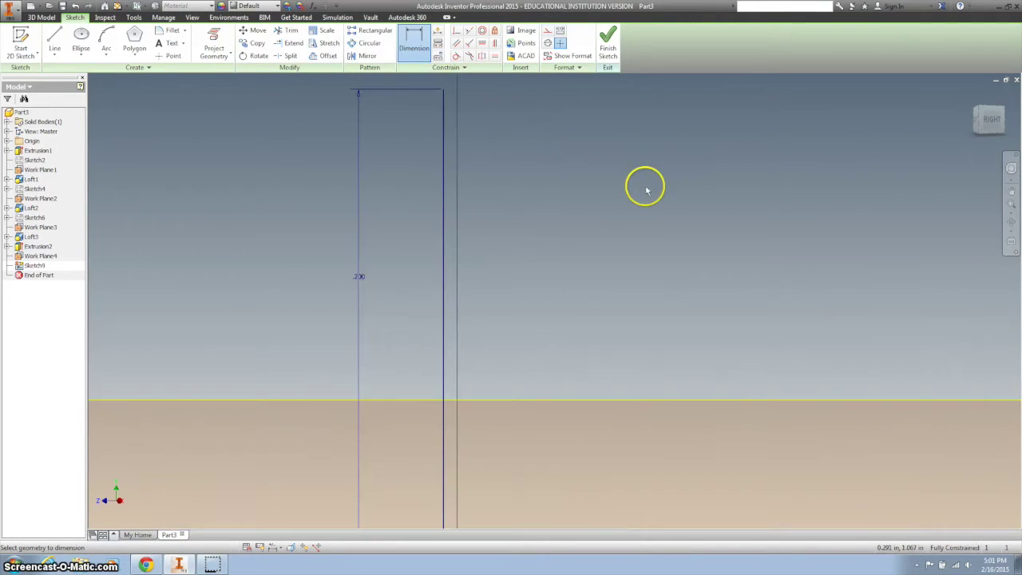
pyautogui.scroll(1, 652, 188)
pyautogui.scroll(1, 651, 189)
pyautogui.scroll(1, 647, 191)
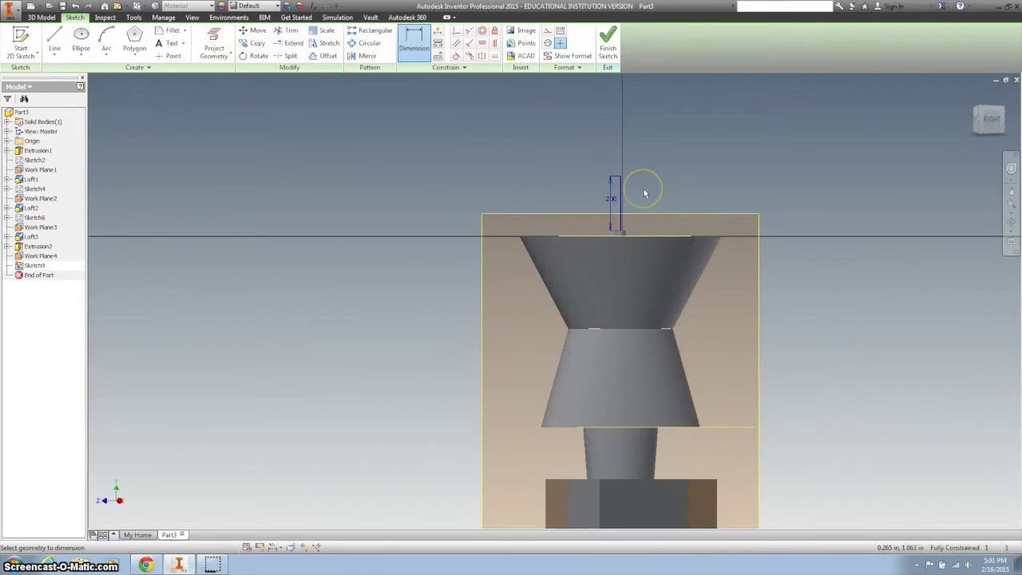
pyautogui.scroll(-1, 644, 188)
pyautogui.scroll(-1, 644, 188)
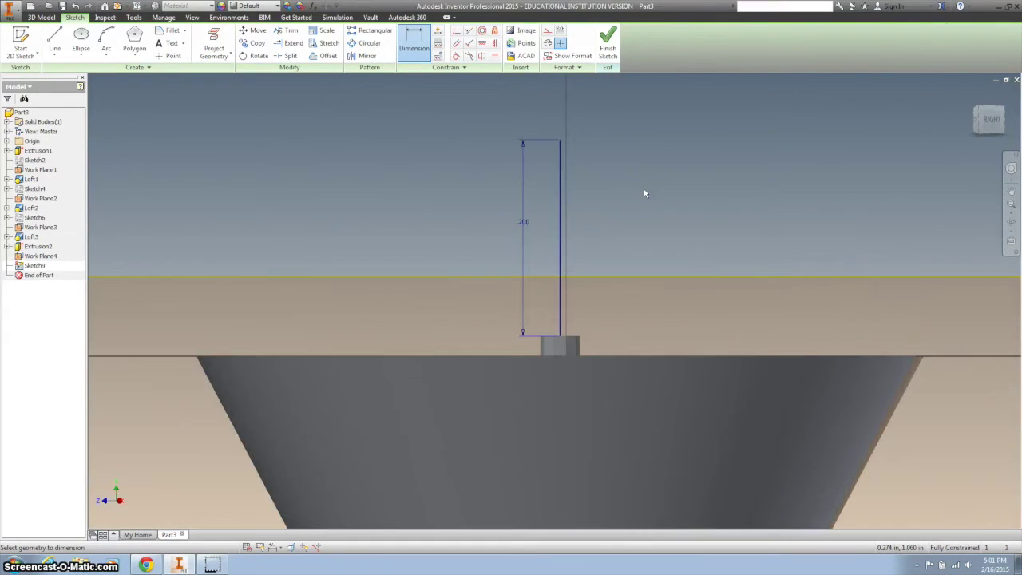
pyautogui.click(523, 229)
pyautogui.write('.25')
pyautogui.press('Return')
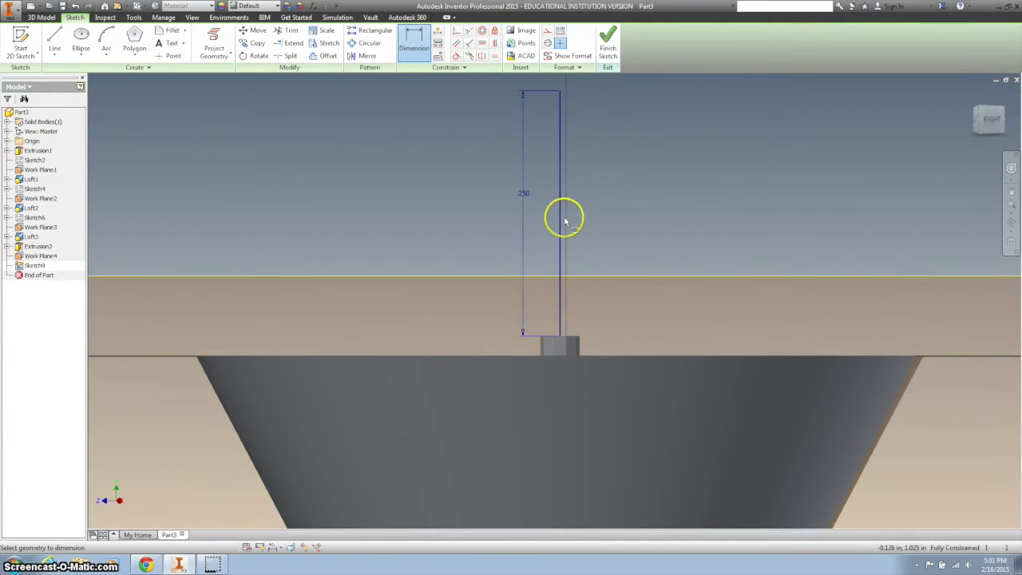
pyautogui.scroll(-1, 564, 217)
pyautogui.scroll(3, 564, 218)
pyautogui.scroll(-2, 564, 217)
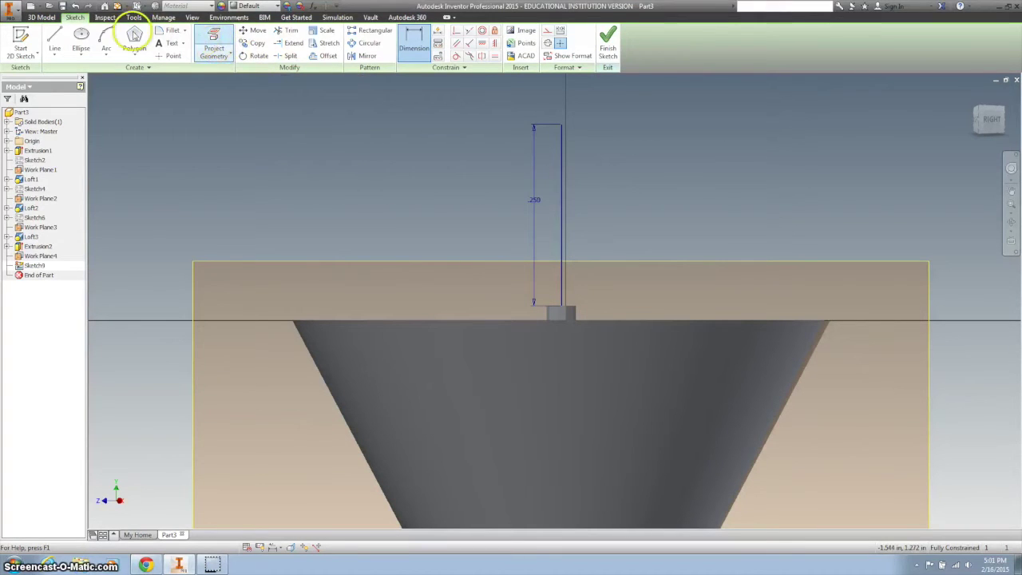
# Draw top, right and bottom edges closing the line into a tall rectangle.
pyautogui.click(54, 40)
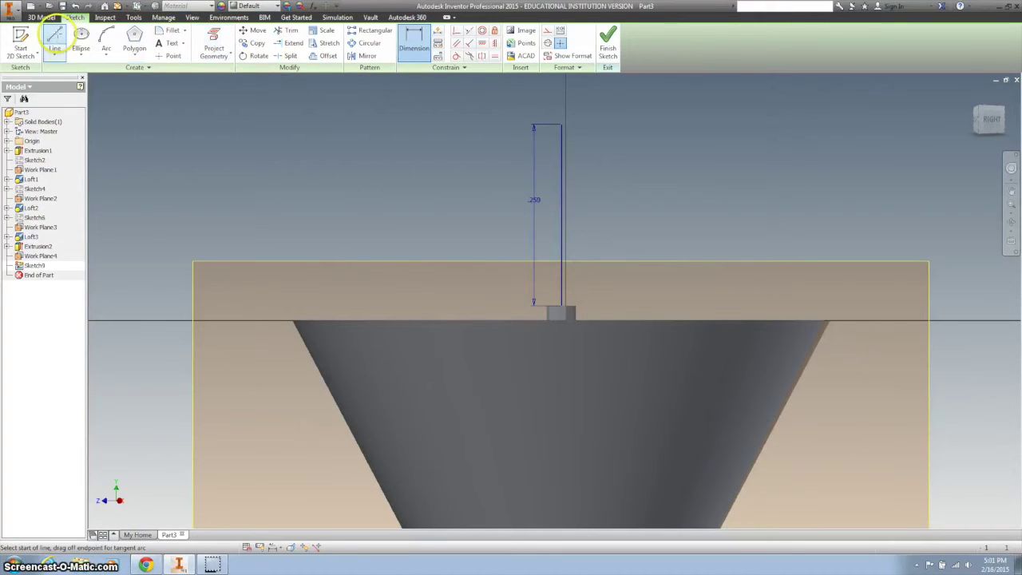
pyautogui.click(562, 126)
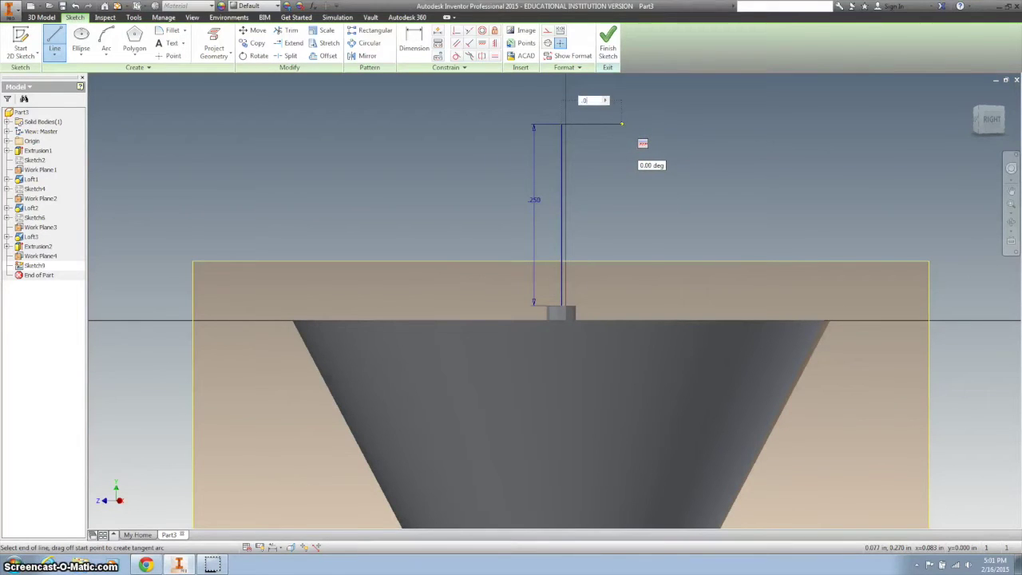
pyautogui.click(621, 125)
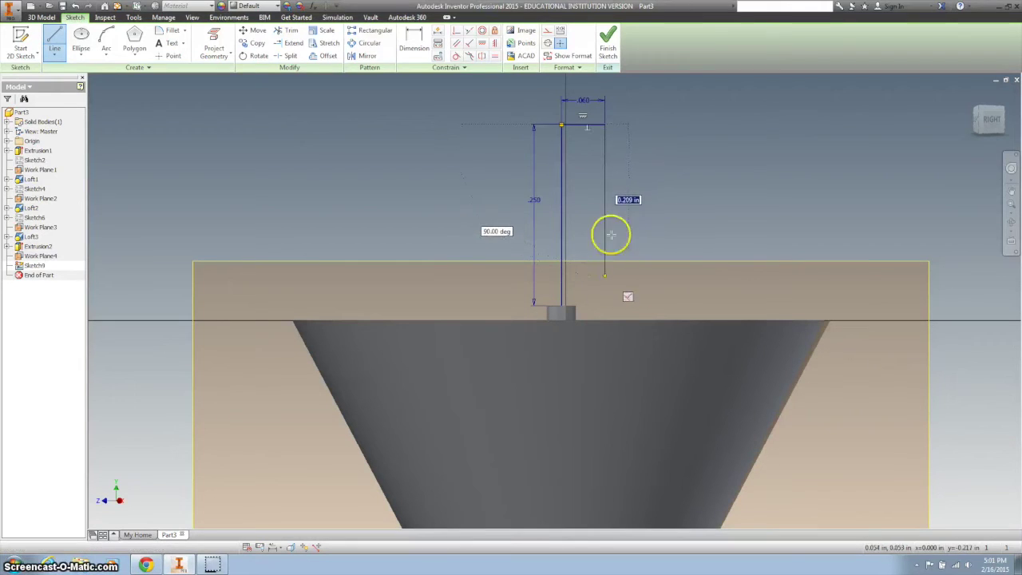
pyautogui.click(604, 306)
pyautogui.click(566, 304)
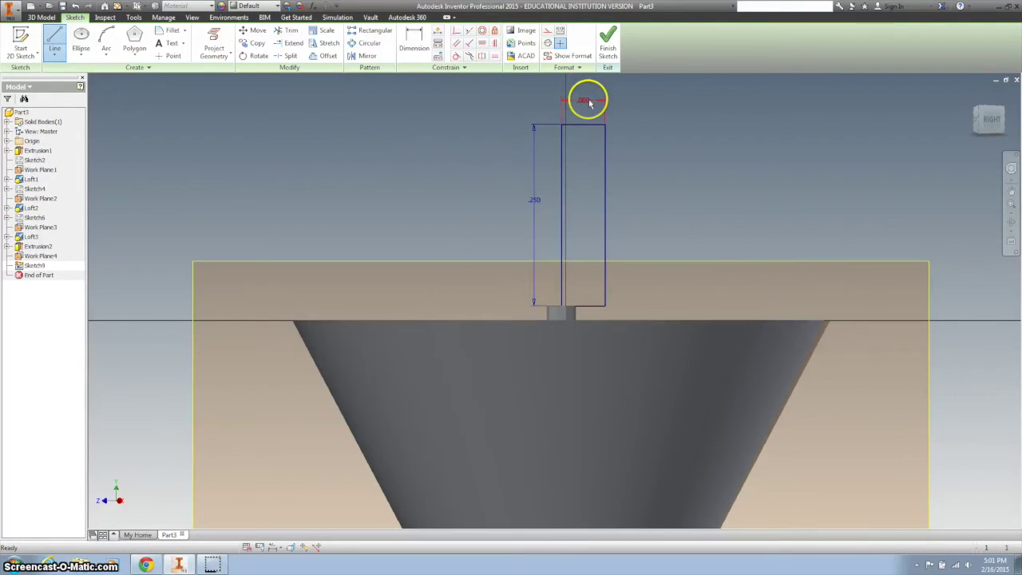
pyautogui.press('Escape')
# Set the rectangle's width dimension to .075.
pyautogui.doubleClick(586, 102)
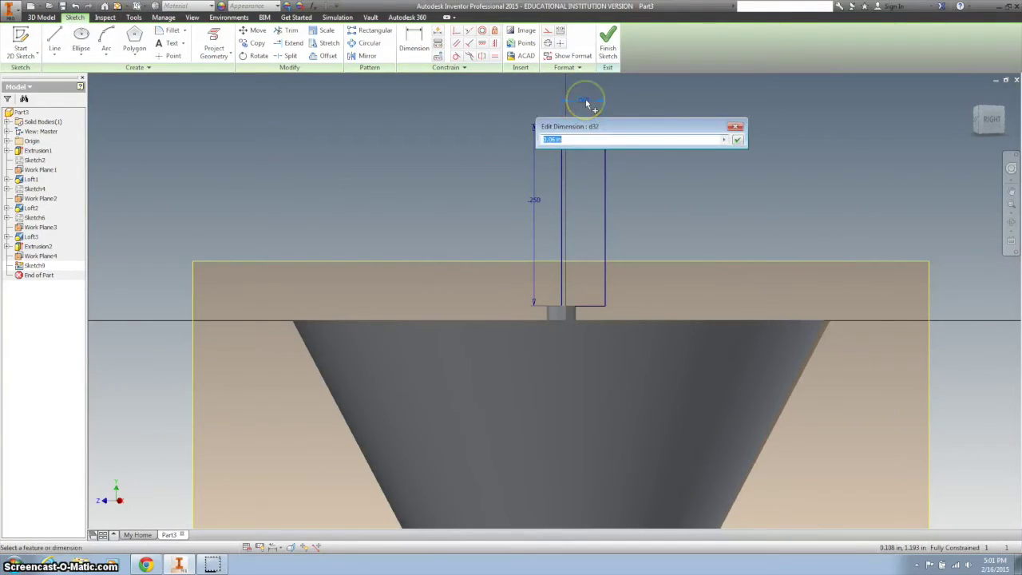
pyautogui.write('.7')
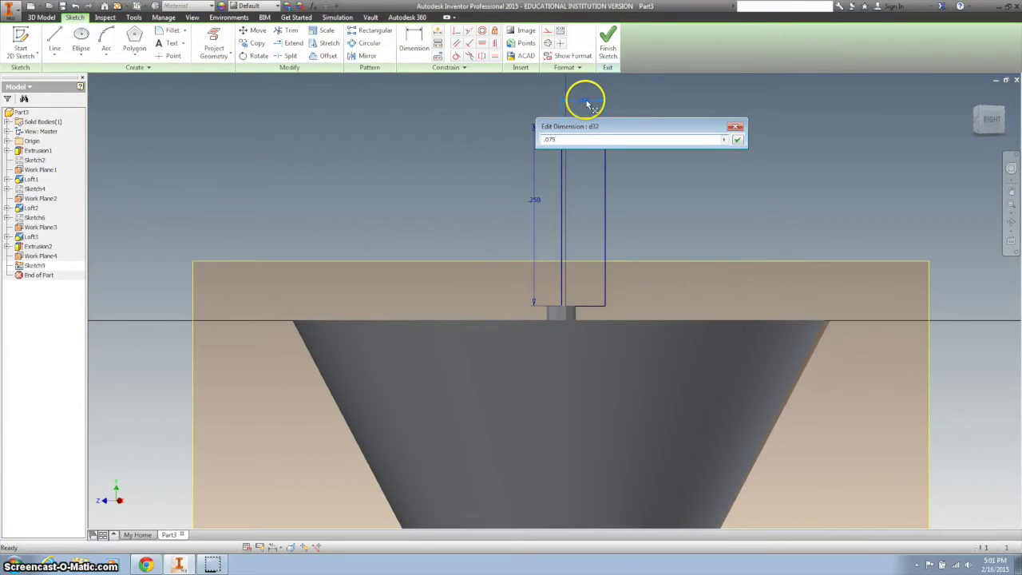
pyautogui.press('Return')
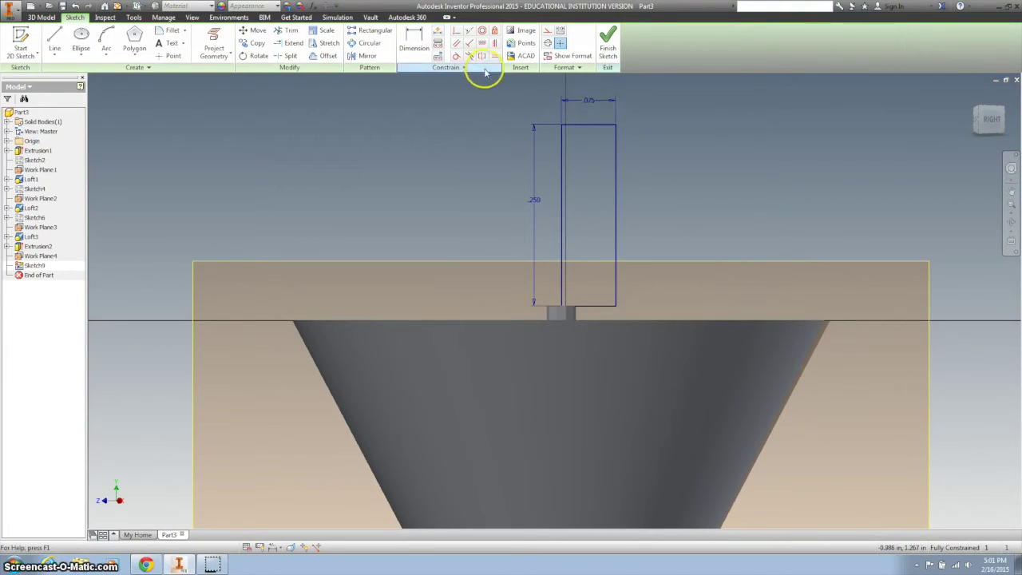
pyautogui.click(106, 38)
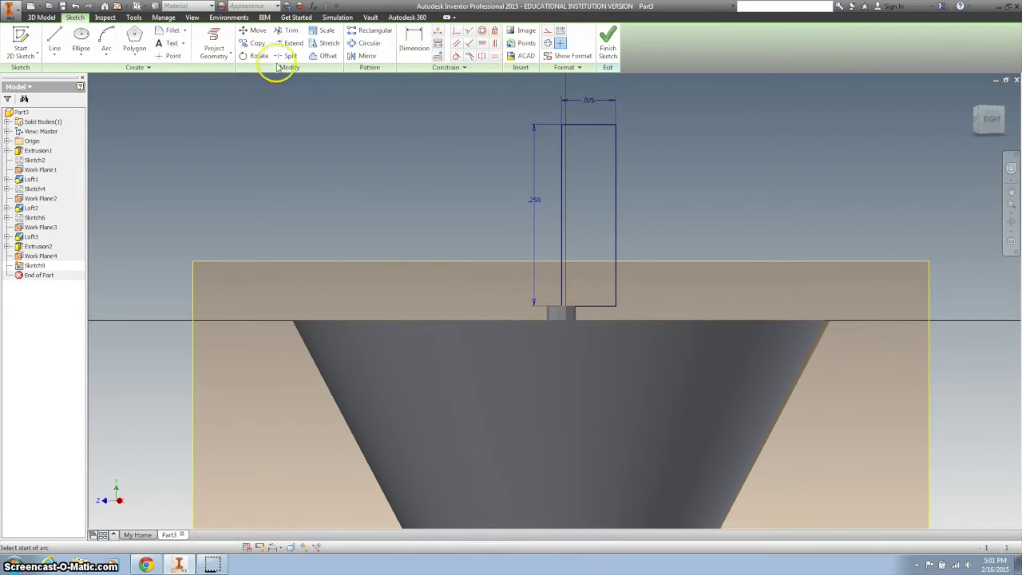
# Draw upper and lower three-point arcs rounding the rectangle's right side.
pyautogui.click(562, 125)
pyautogui.click(613, 163)
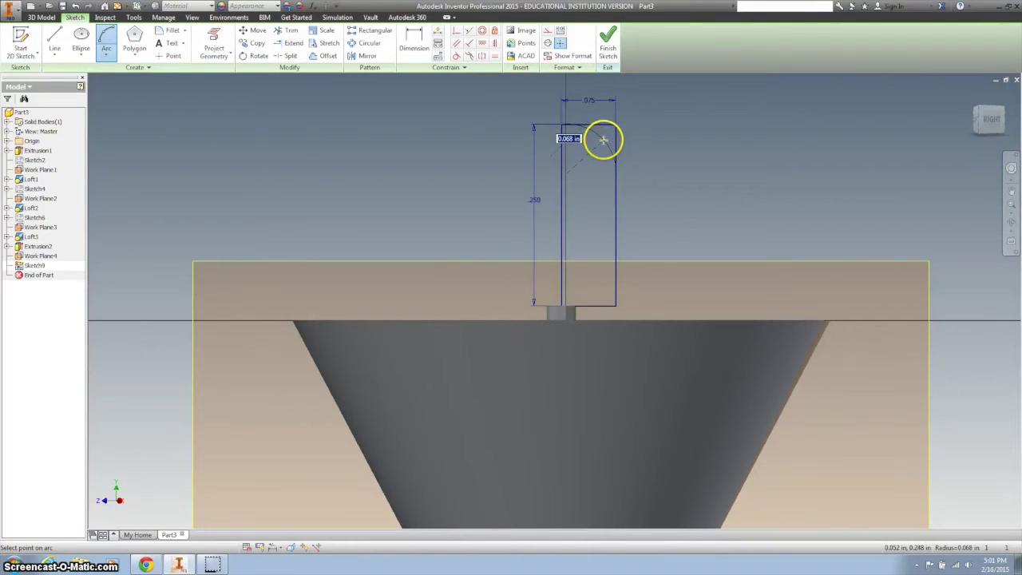
pyautogui.click(605, 142)
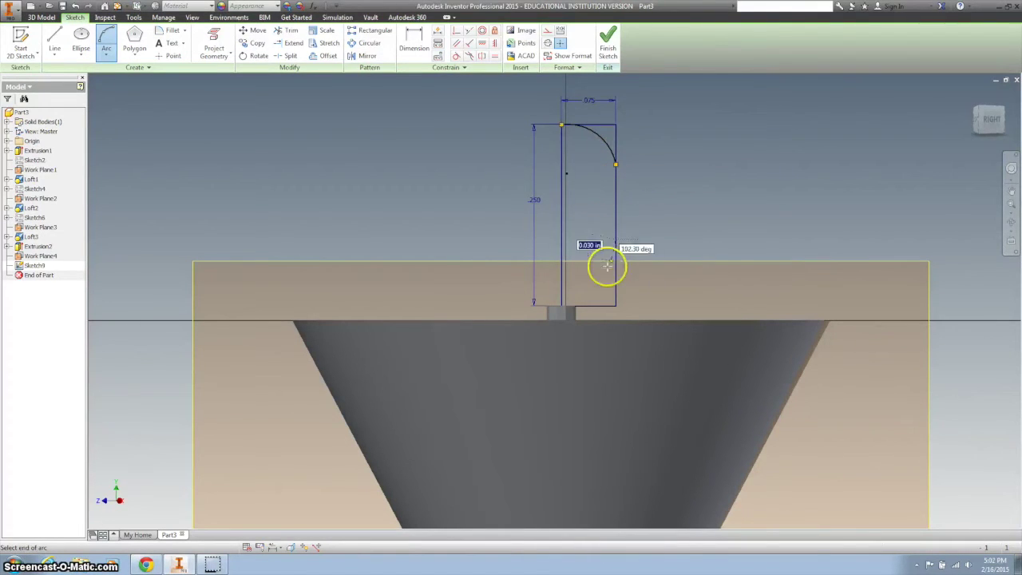
pyautogui.click(562, 304)
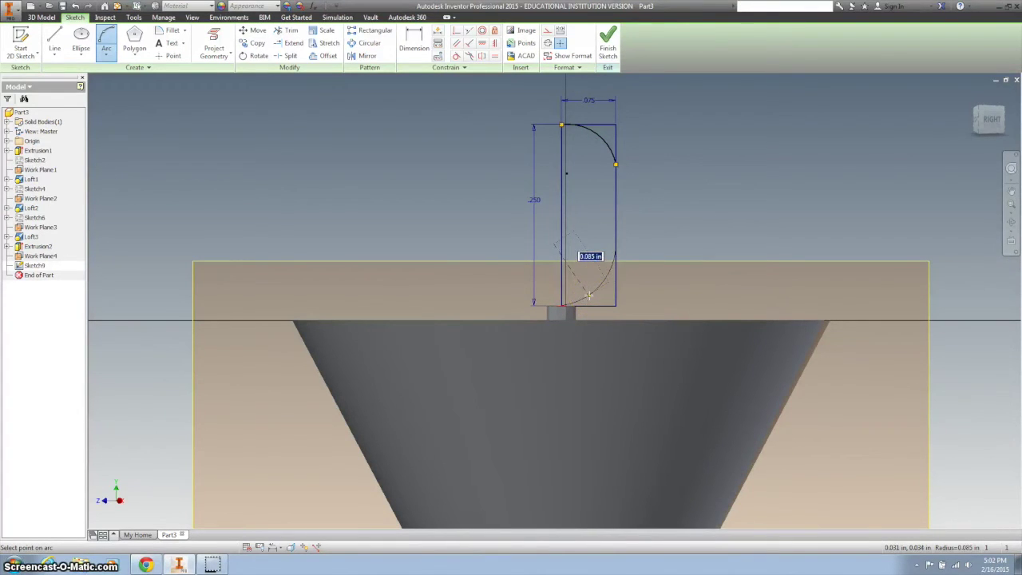
pyautogui.click(591, 300)
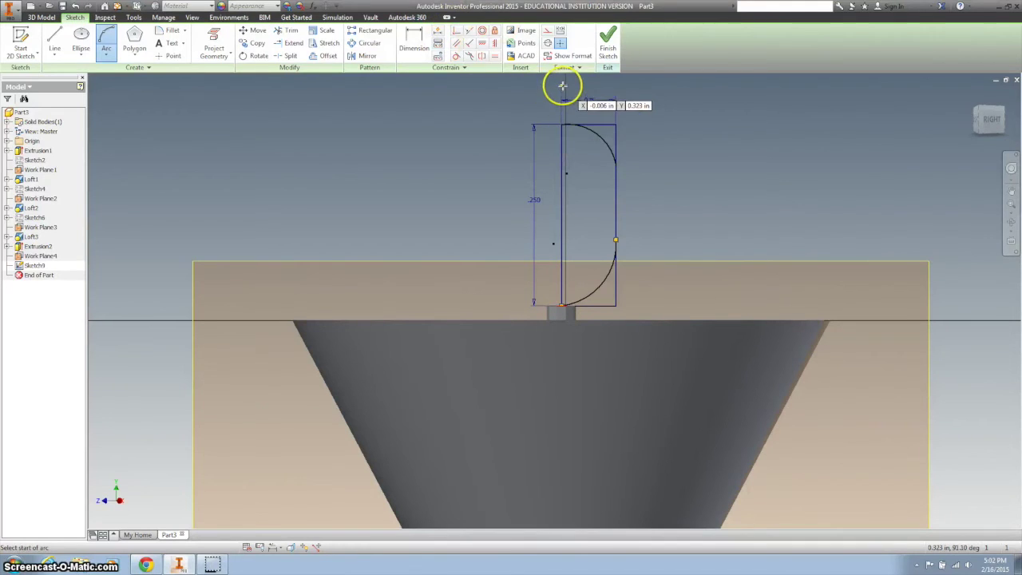
pyautogui.press('Escape')
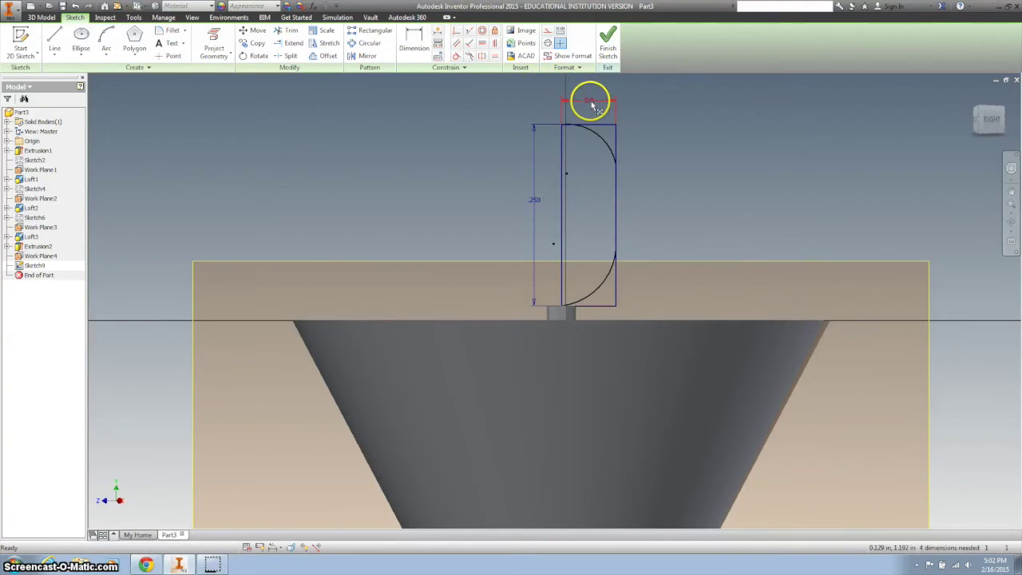
# Trim the leftover straight right and bottom edges, dismissing the dimension warning.
pyautogui.click(282, 30)
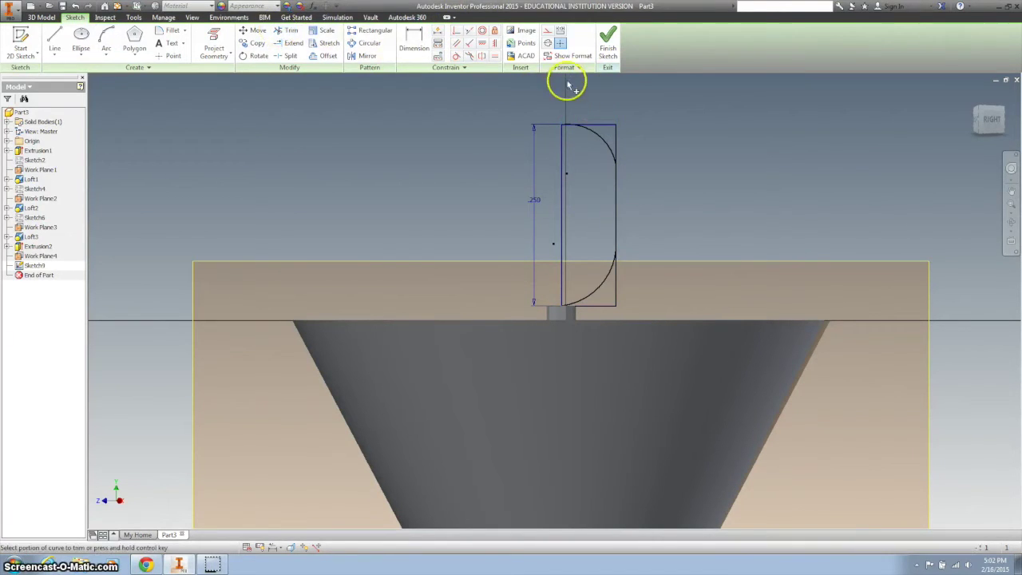
pyautogui.moveTo(569, 85)
pyautogui.mouseDown()
pyautogui.moveTo(607, 128)
pyautogui.moveTo(607, 305)
pyautogui.mouseUp()
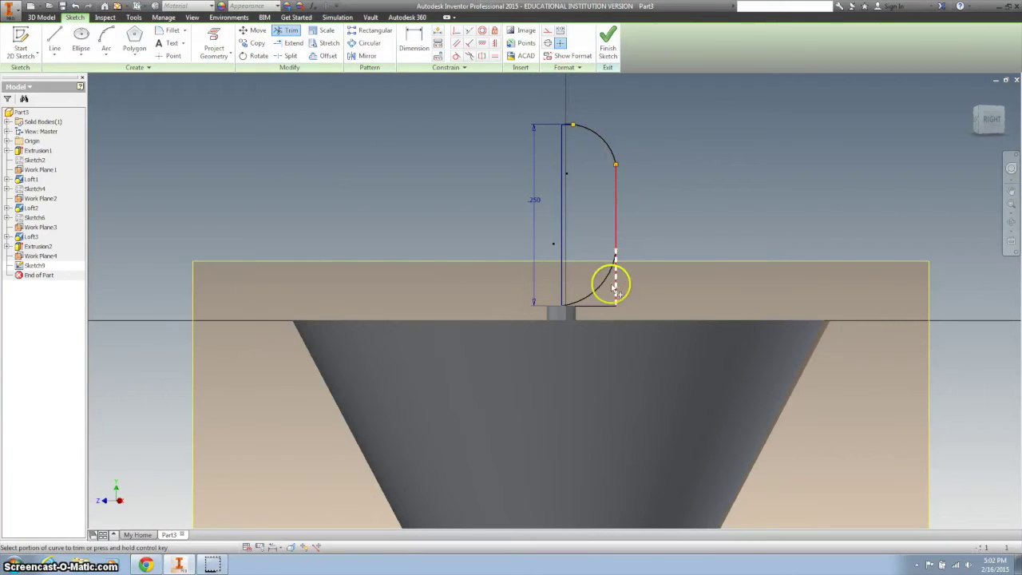
pyautogui.click(606, 308)
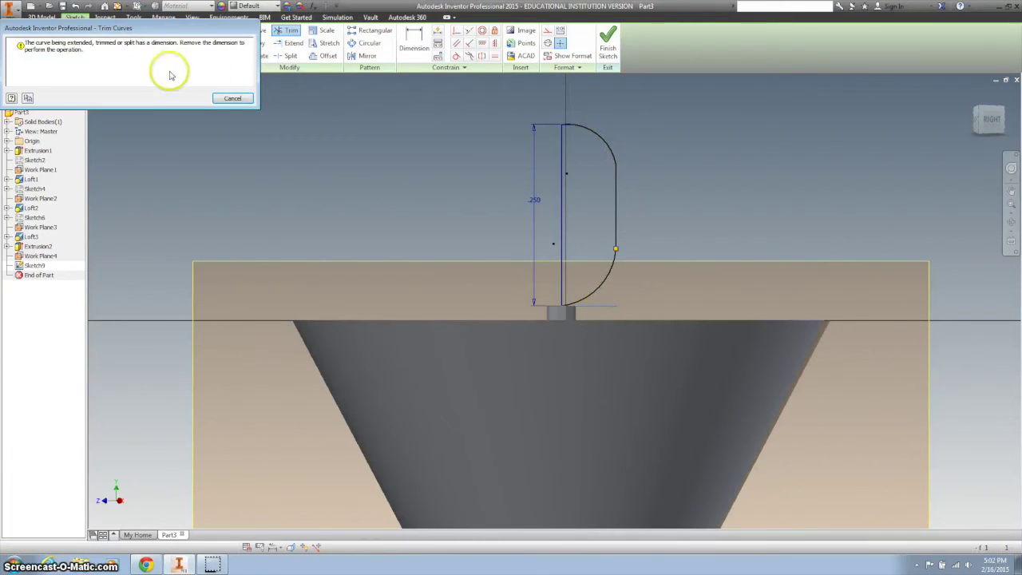
pyautogui.click(230, 95)
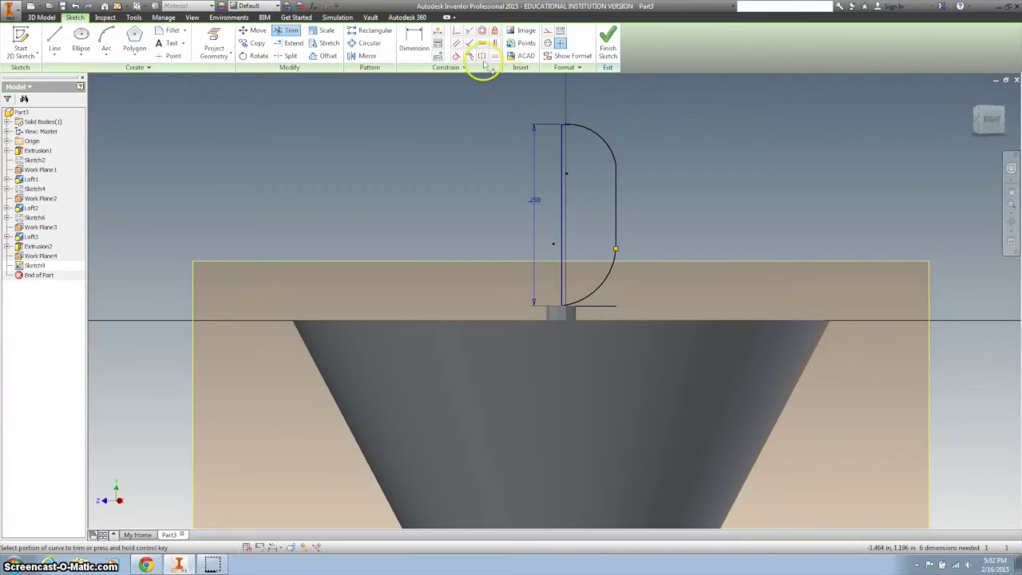
# Revolve the D-shaped profile about the vertical line into the Revolution1 capsule head.
pyautogui.click(610, 35)
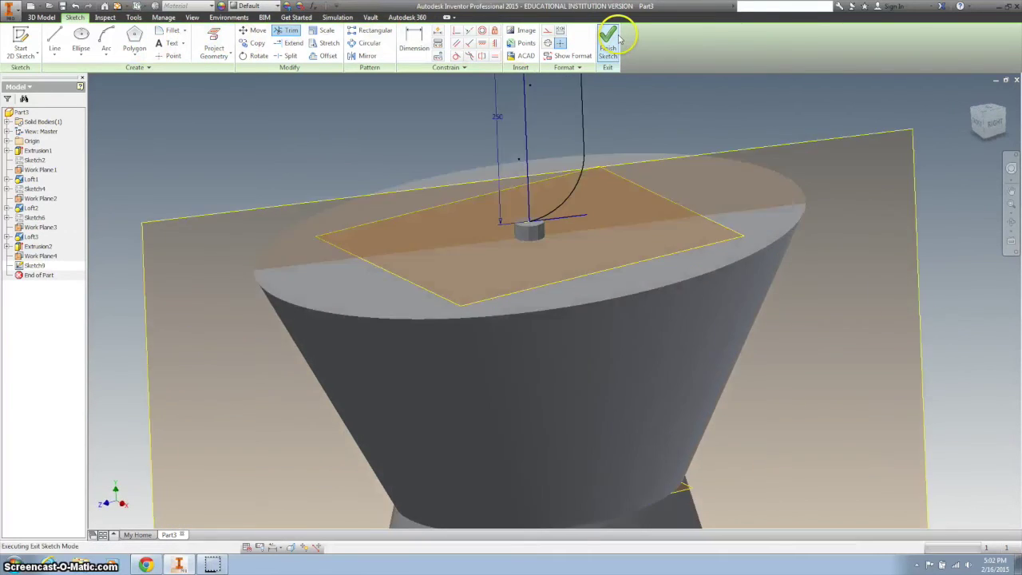
pyautogui.click(80, 36)
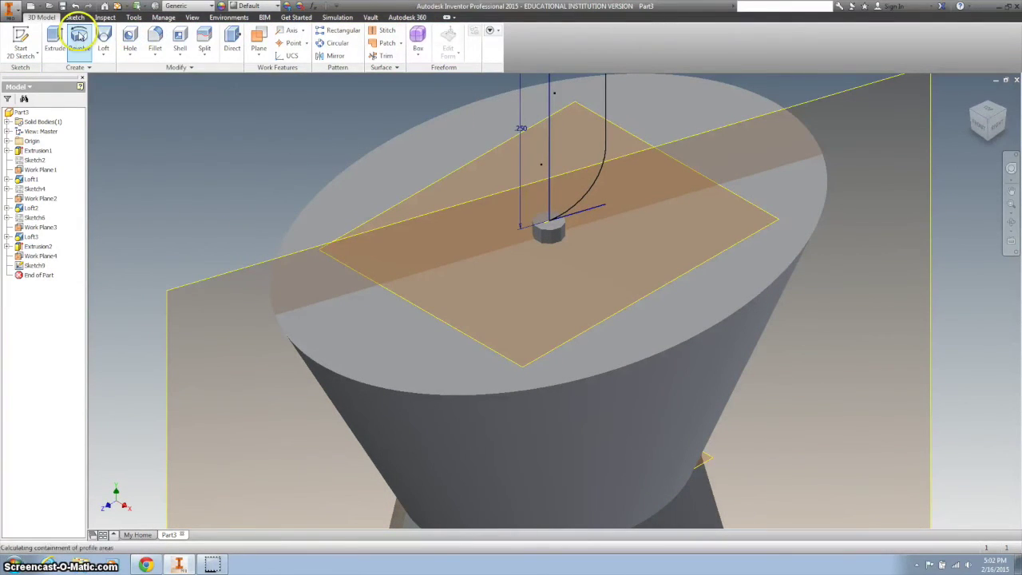
pyautogui.click(570, 160)
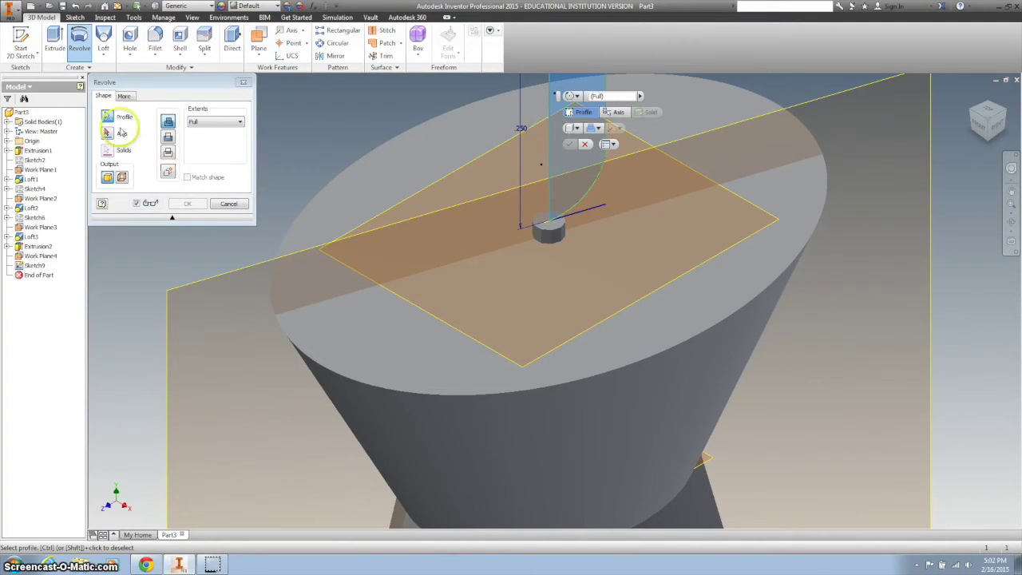
pyautogui.click(116, 134)
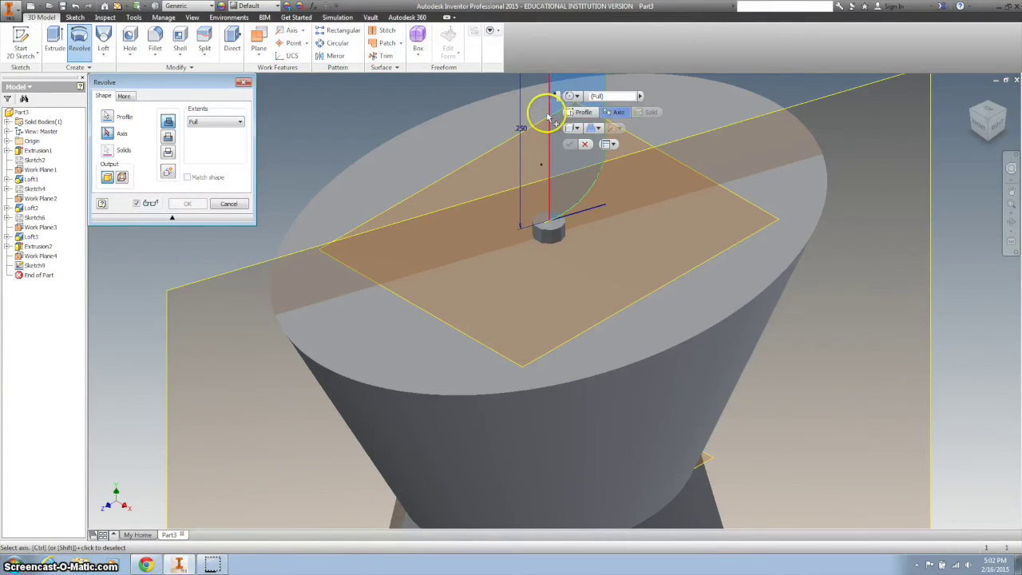
pyautogui.click(521, 132)
pyautogui.click(517, 145)
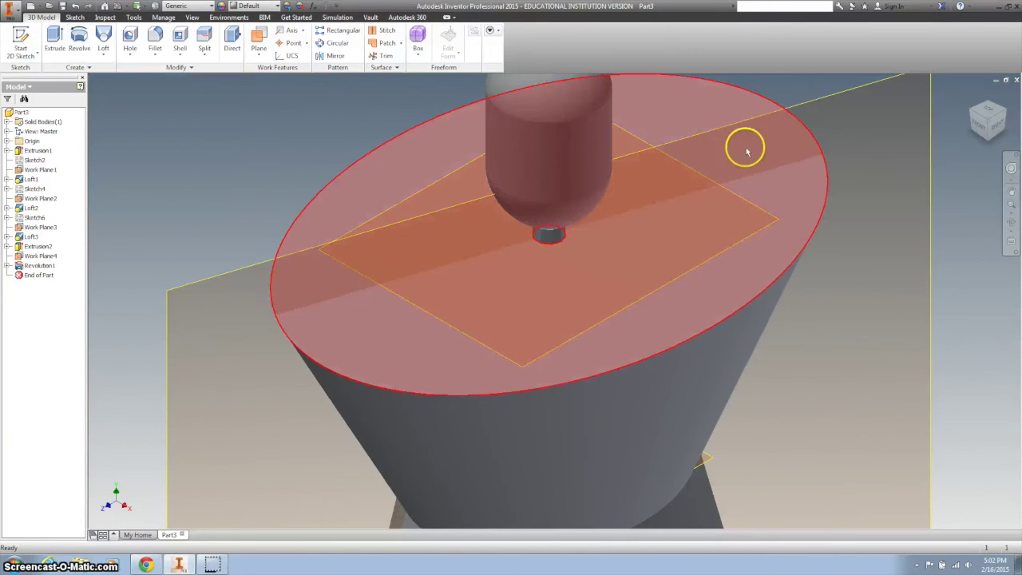
pyautogui.click(998, 128)
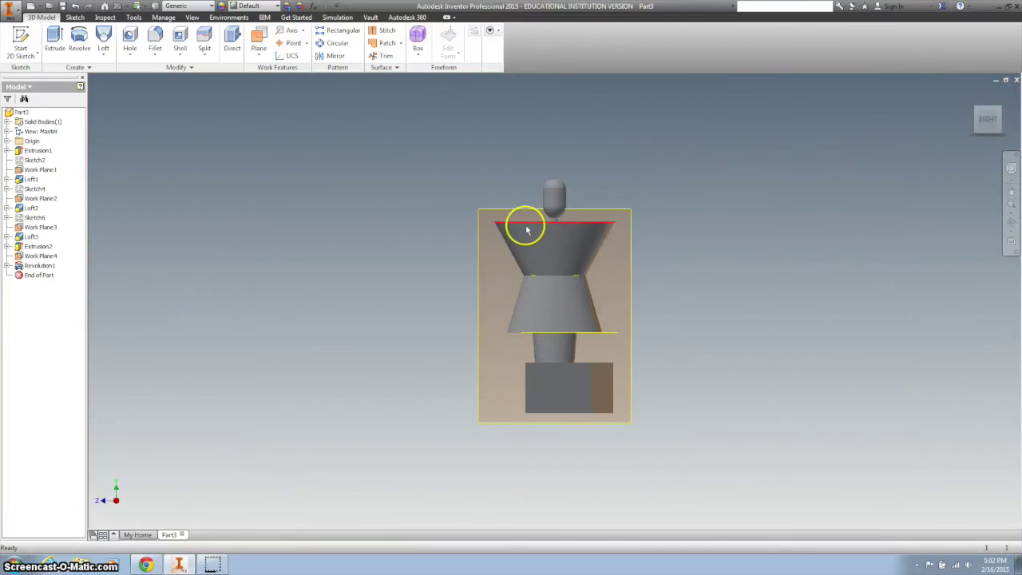
pyautogui.scroll(-2, 567, 206)
pyautogui.scroll(-3, 575, 201)
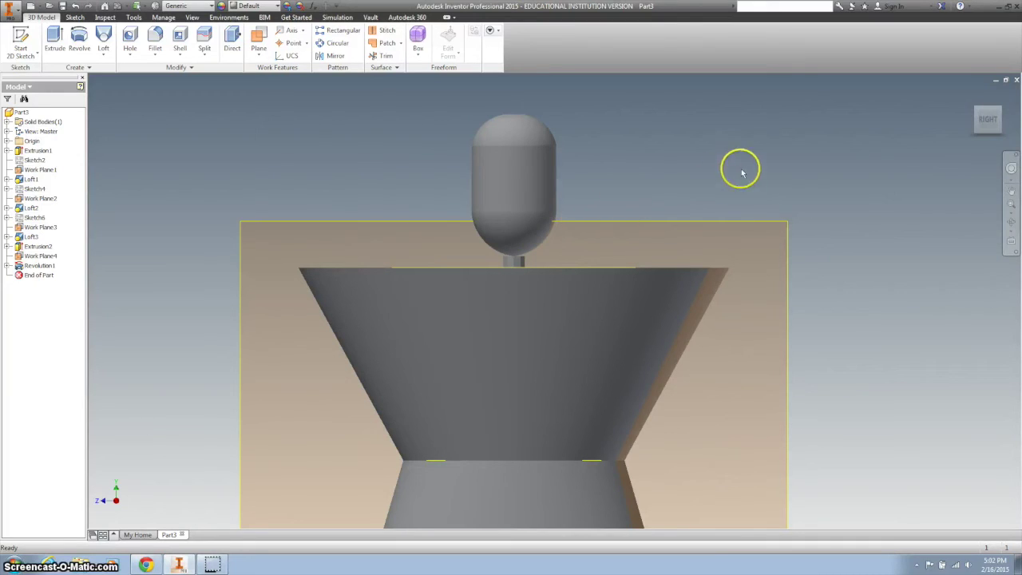
pyautogui.moveTo(988, 119)
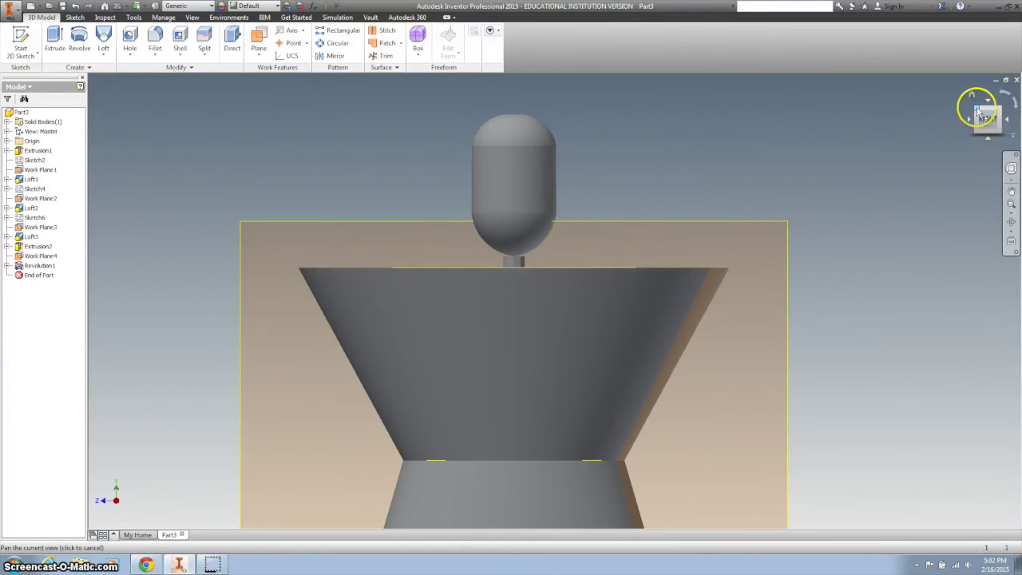
pyautogui.click(979, 112)
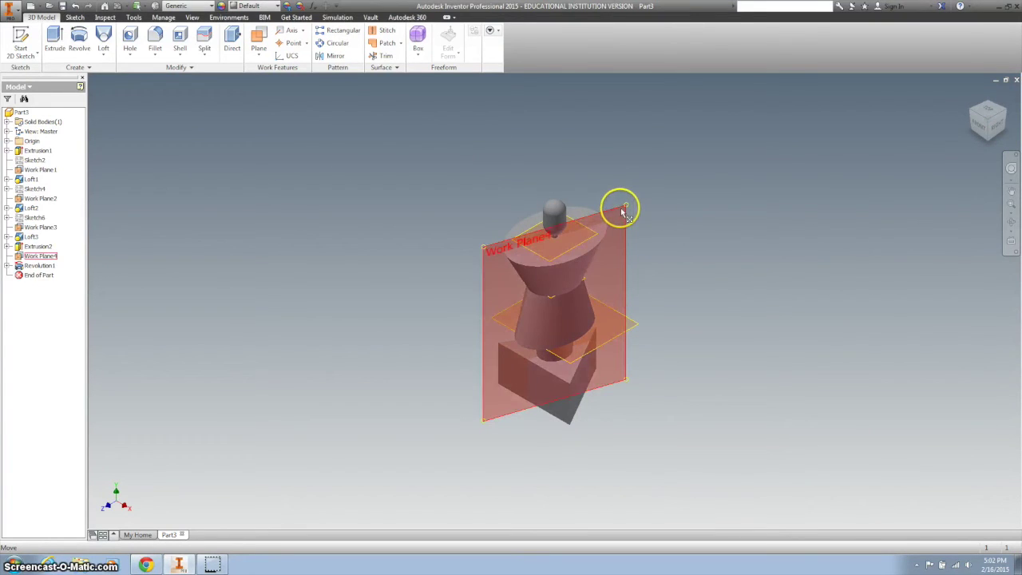
# Turn off visibility of Work Plane4 and Work Plane3.
pyautogui.rightClick(622, 213)
pyautogui.click(656, 219)
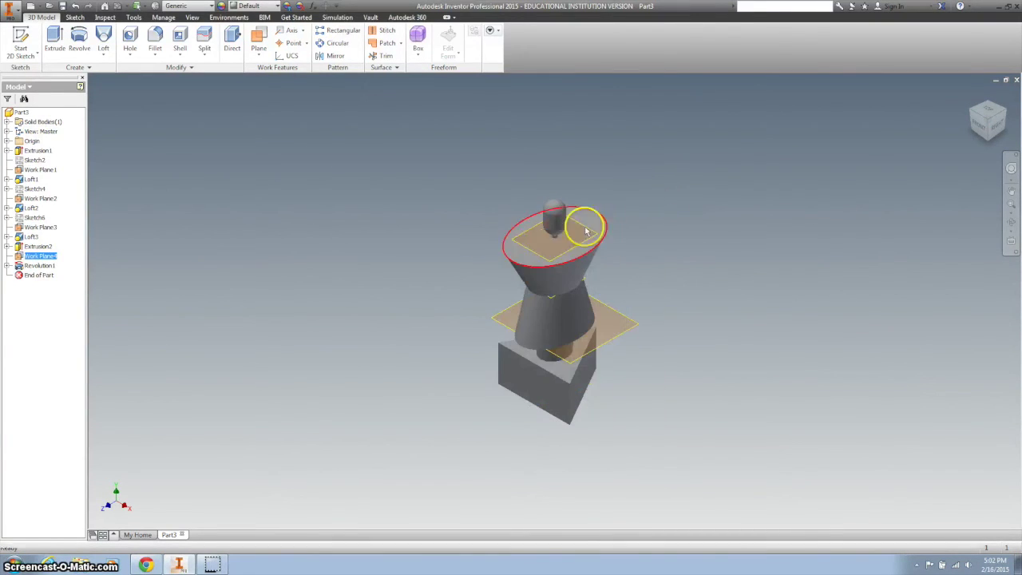
pyautogui.click(540, 258)
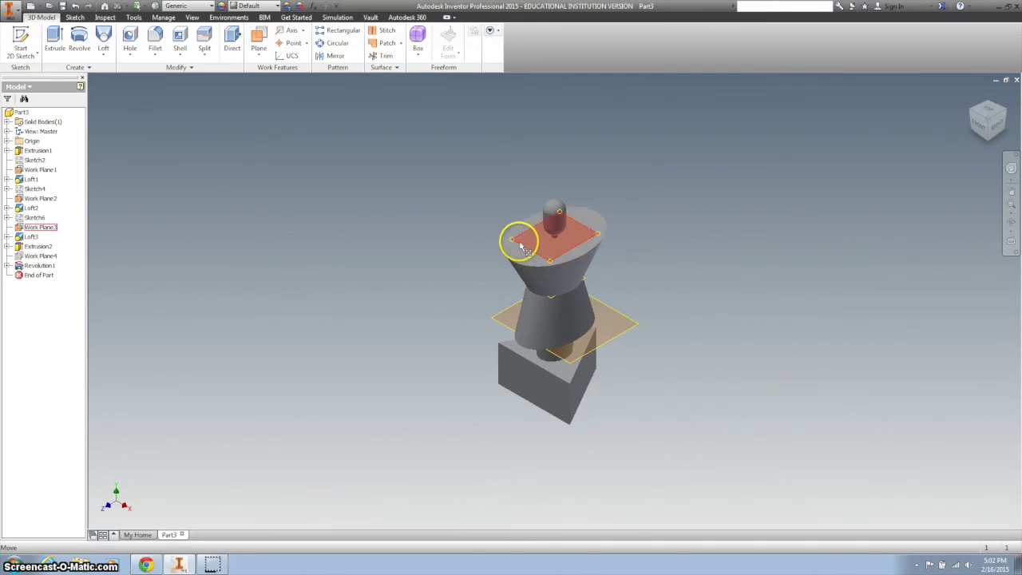
pyautogui.scroll(3, 523, 239)
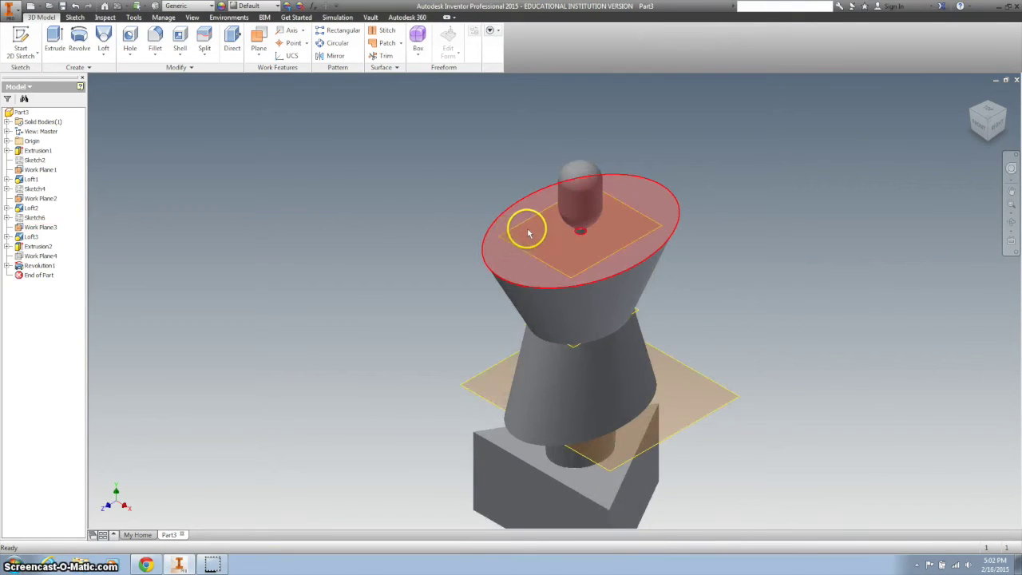
pyautogui.click(515, 242)
pyautogui.rightClick(519, 244)
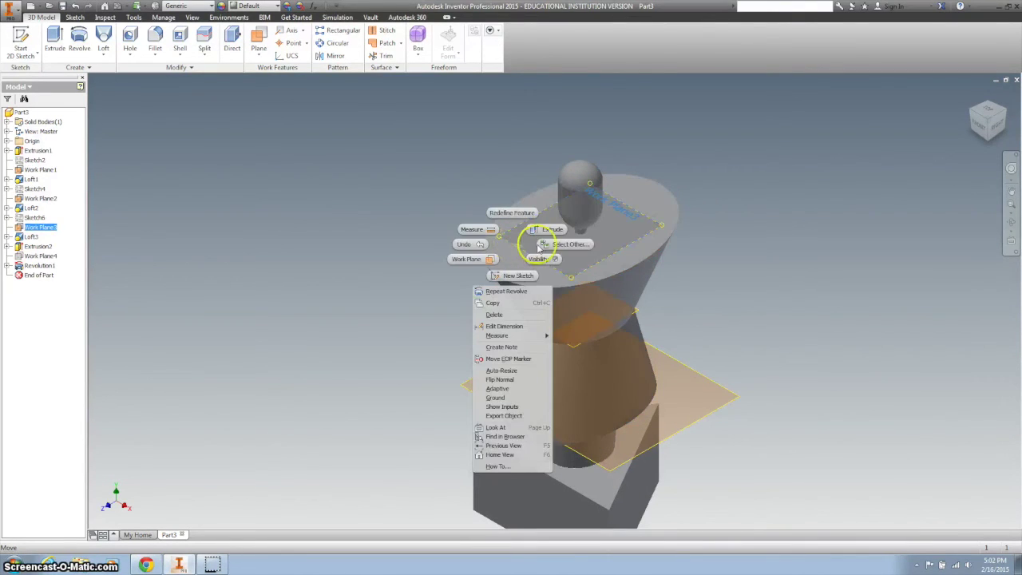
pyautogui.click(541, 259)
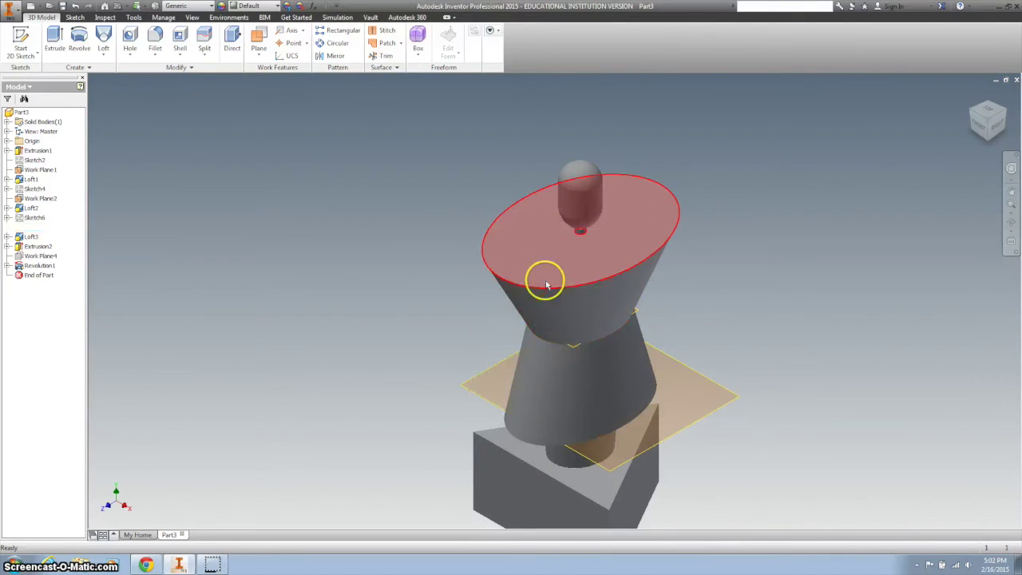
# Turn off visibility of Work Plane2 and Work Plane1.
pyautogui.rightClick(573, 349)
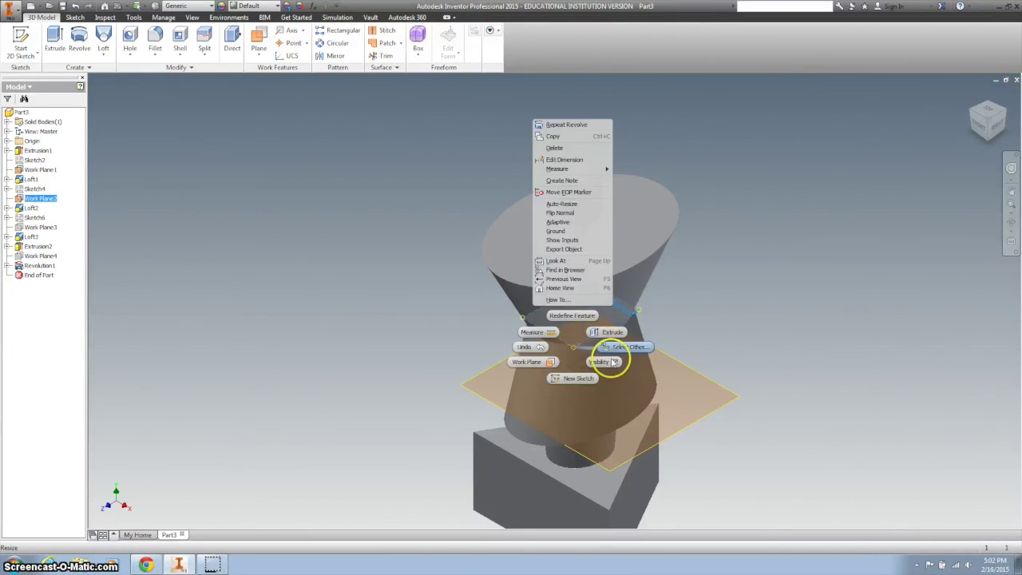
pyautogui.click(610, 364)
pyautogui.click(474, 389)
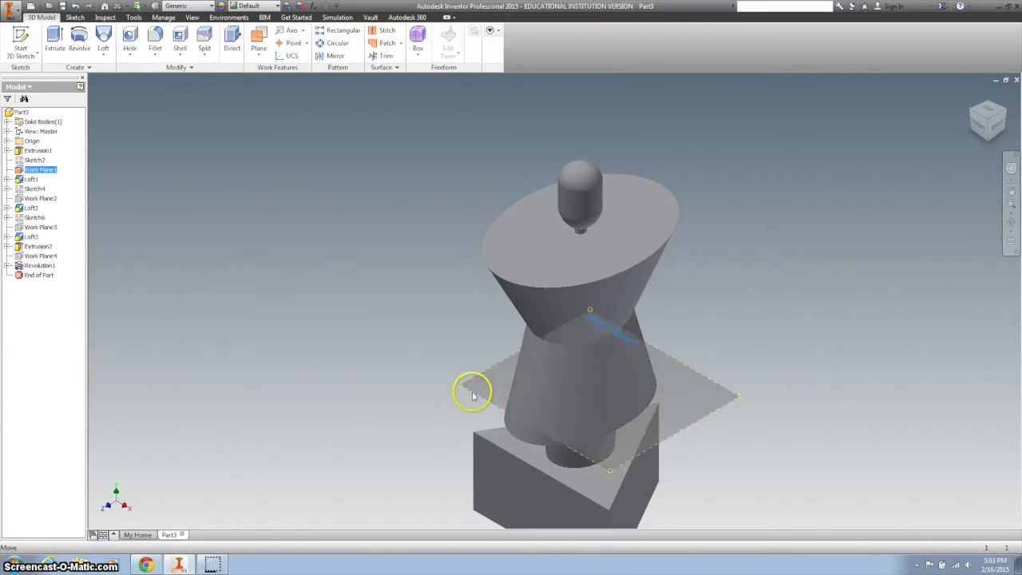
pyautogui.rightClick(474, 390)
pyautogui.click(497, 404)
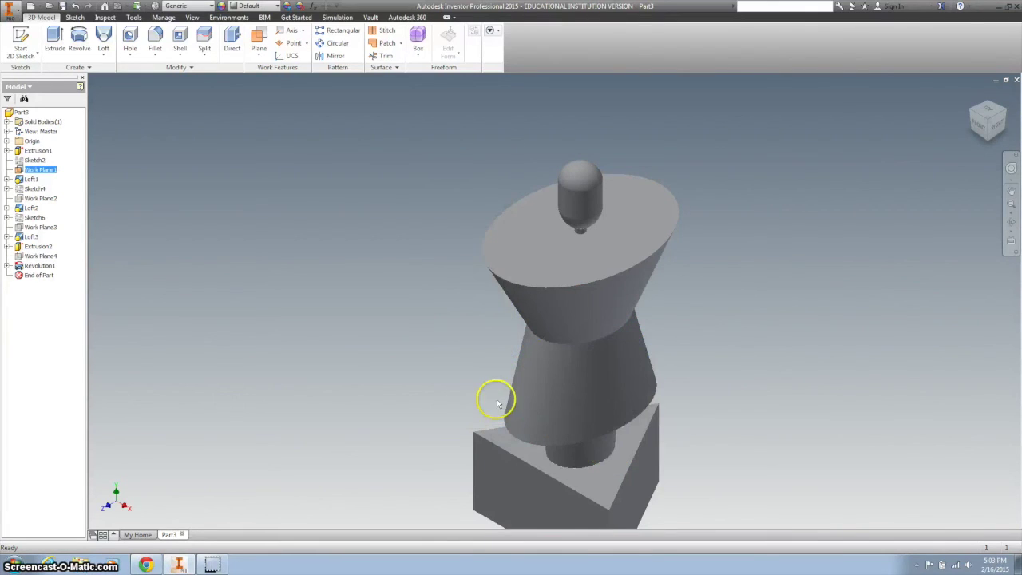
pyautogui.click(316, 151)
# Change the part's material from Generic to ABS Plastic in the material list.
pyautogui.scroll(2, 271, 161)
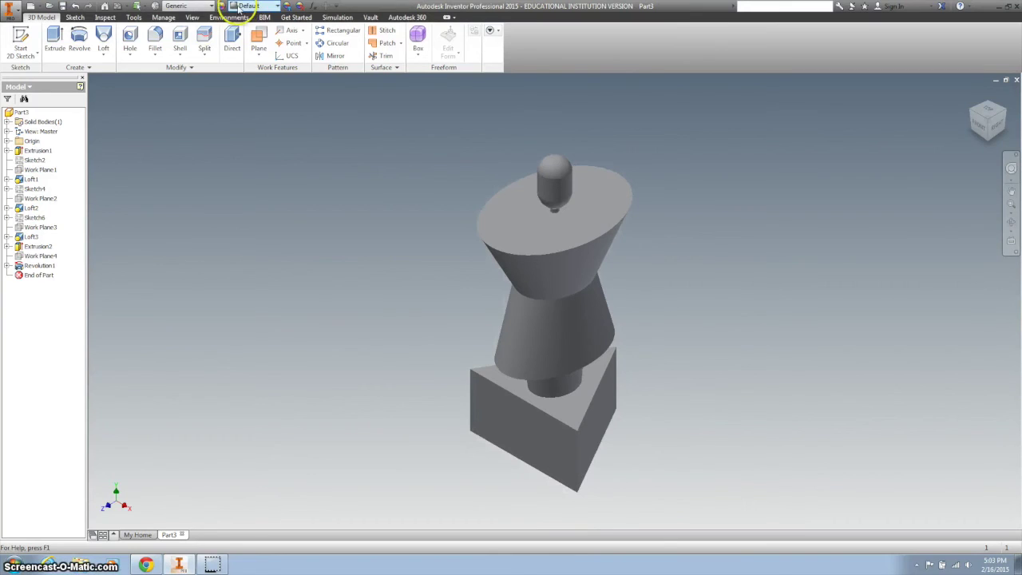
pyautogui.click(185, 6)
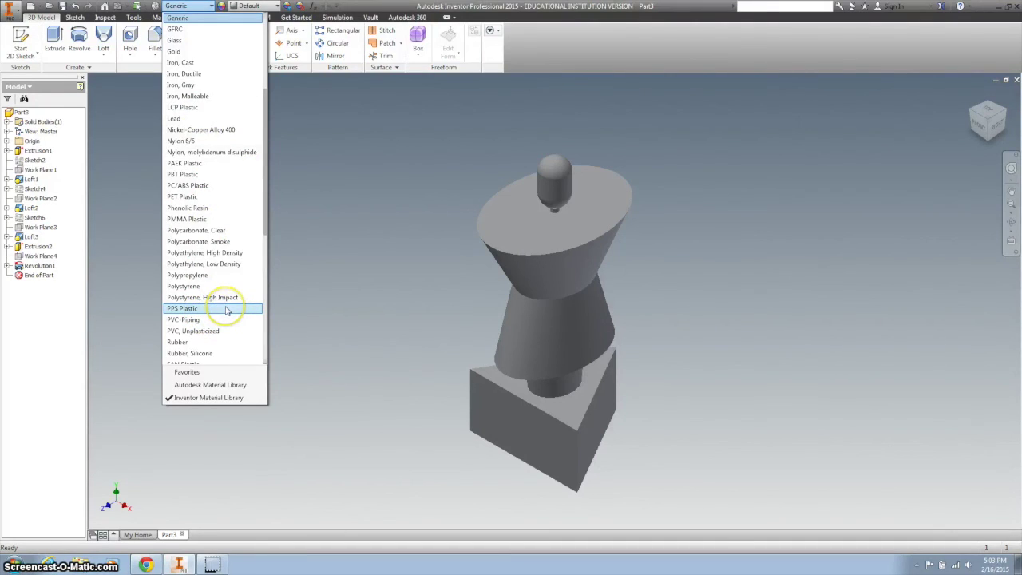
pyautogui.scroll(-1, 226, 311)
pyautogui.scroll(-1, 224, 310)
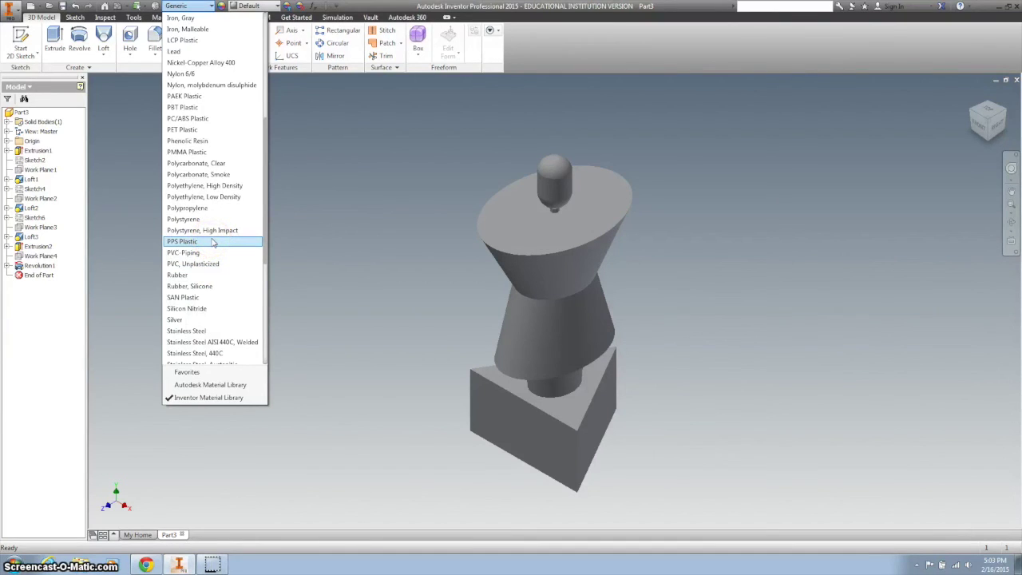
pyautogui.scroll(3, 214, 242)
pyautogui.scroll(5, 213, 200)
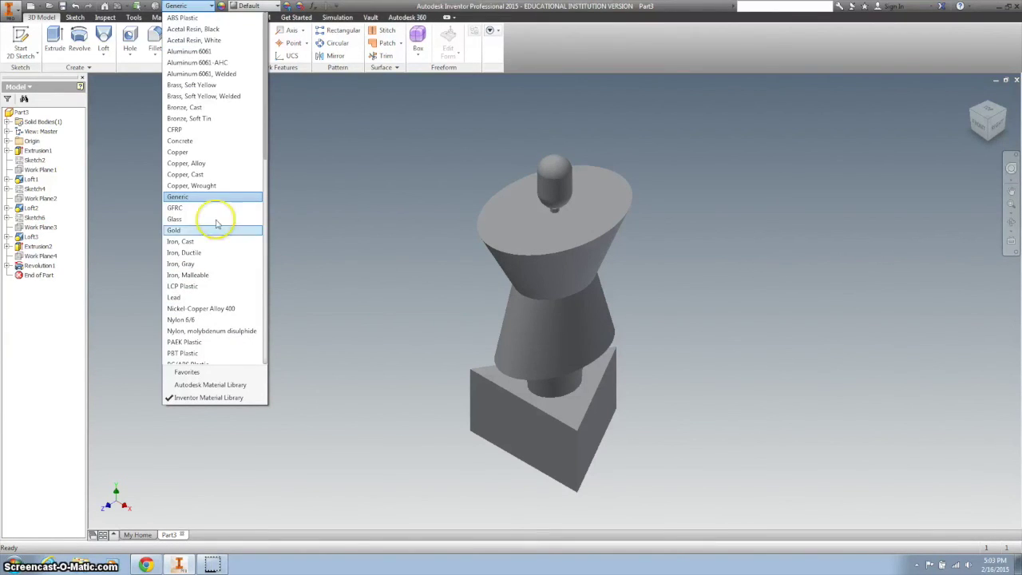
pyautogui.click(210, 18)
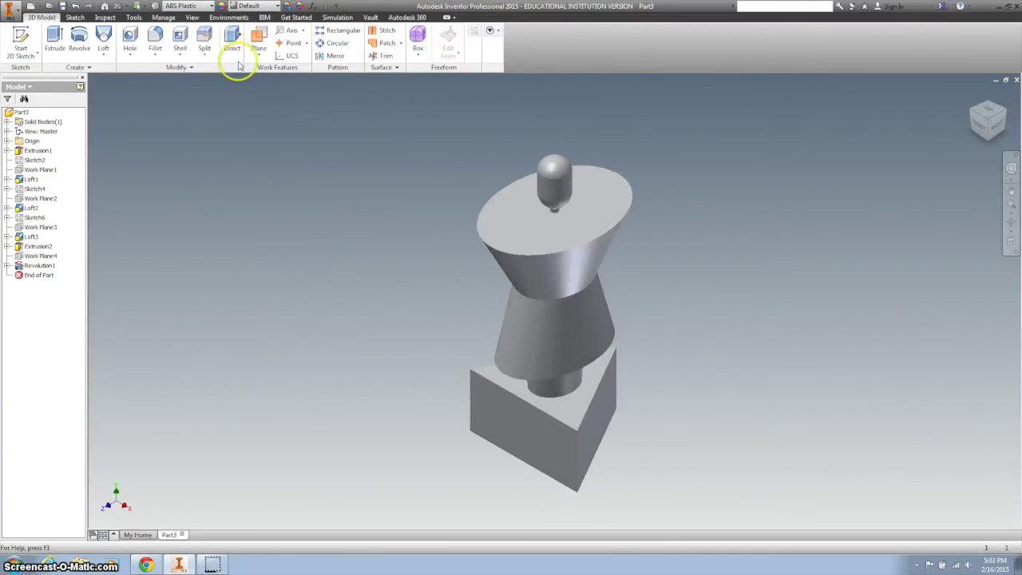
# Apply the Dark Green appearance to the whole part, then check it from the right and home views.
pyautogui.click(222, 7)
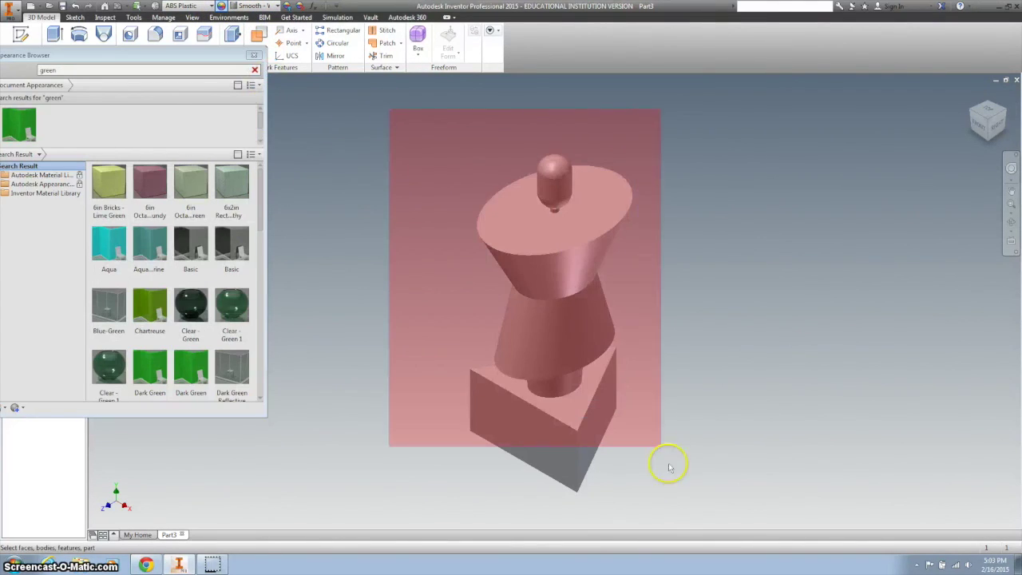
pyautogui.moveTo(388, 112); pyautogui.dragTo(687, 527)
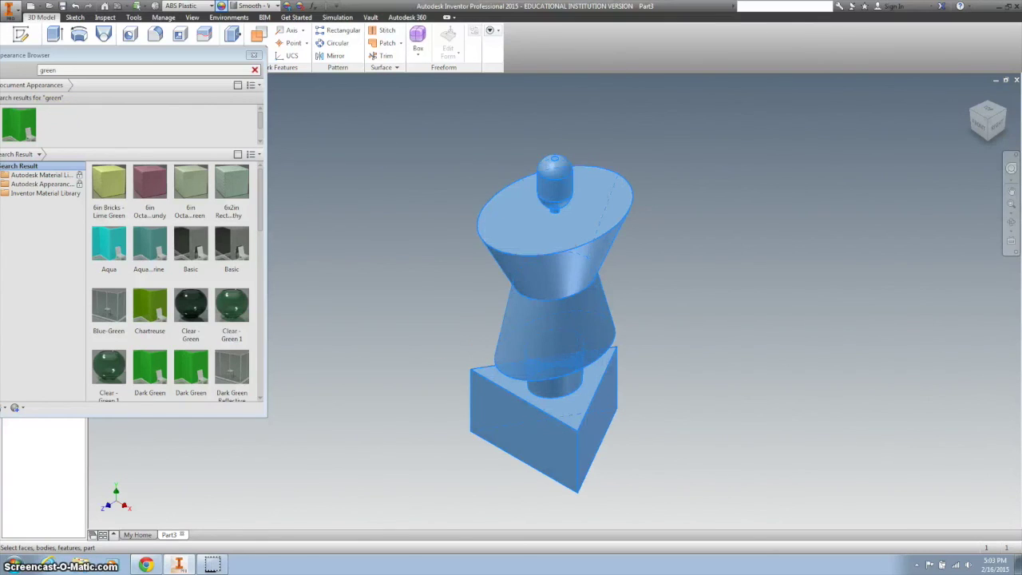
pyautogui.doubleClick(19, 124)
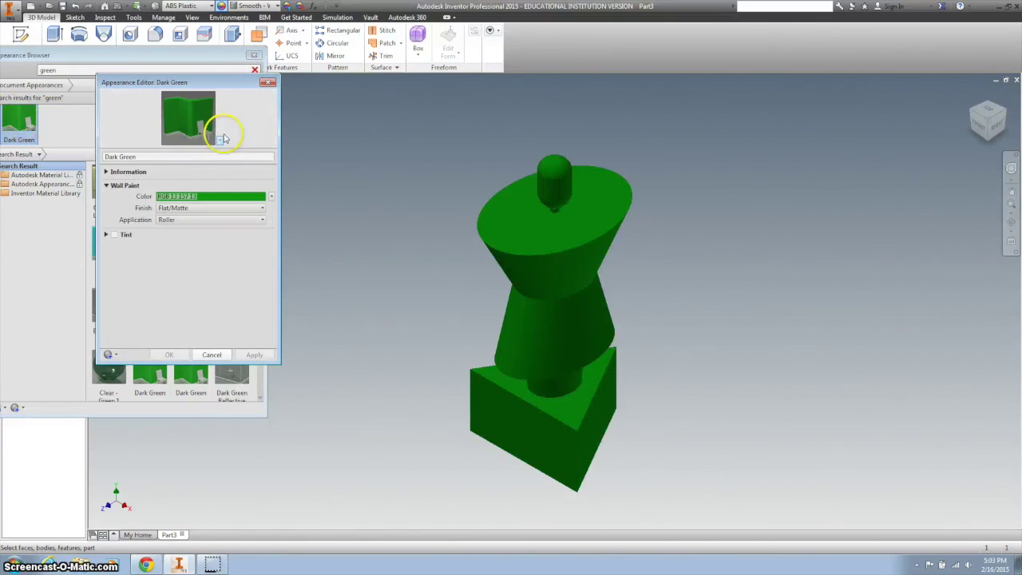
pyautogui.click(267, 83)
pyautogui.click(255, 58)
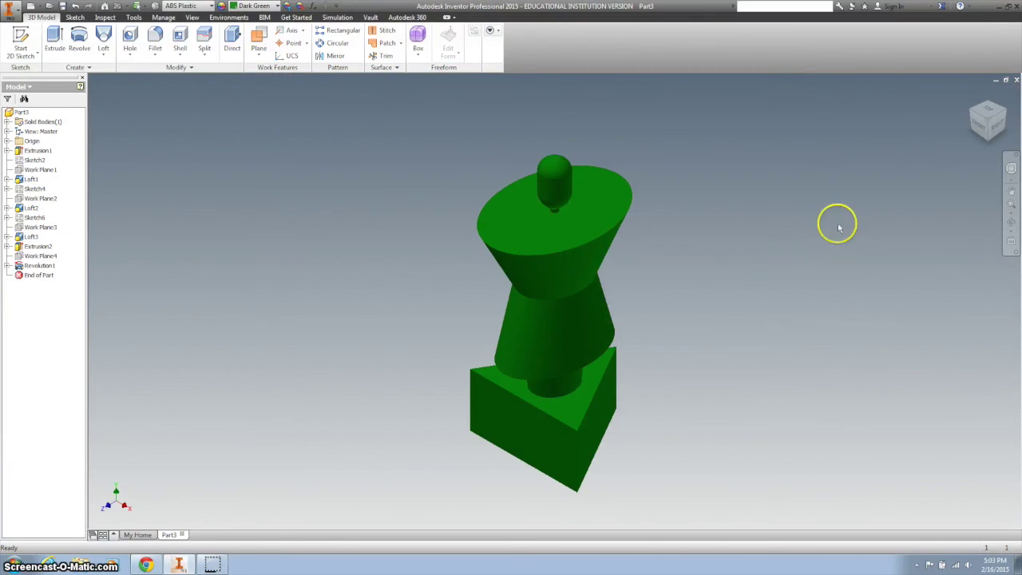
pyautogui.click(983, 127)
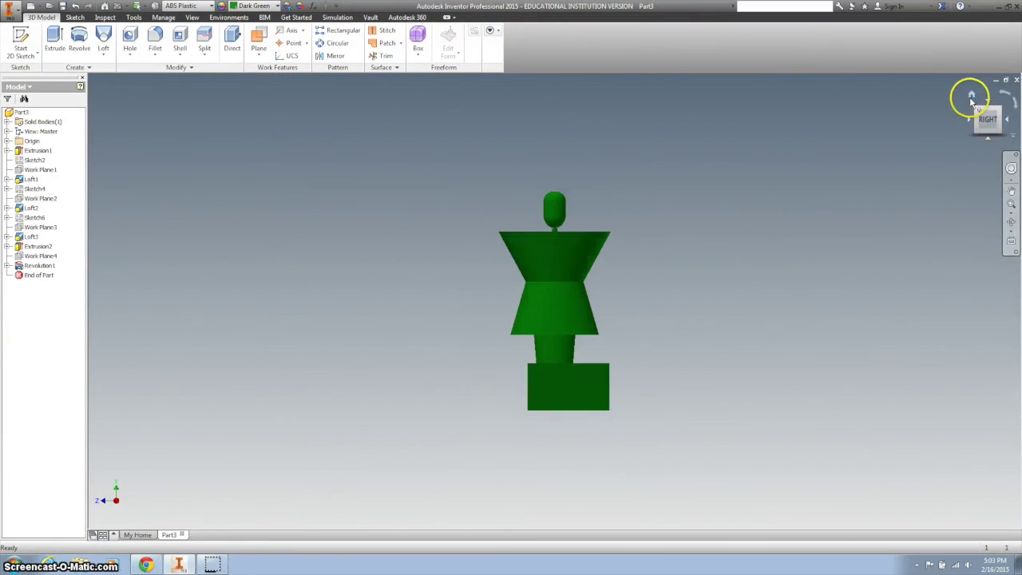
pyautogui.click(972, 96)
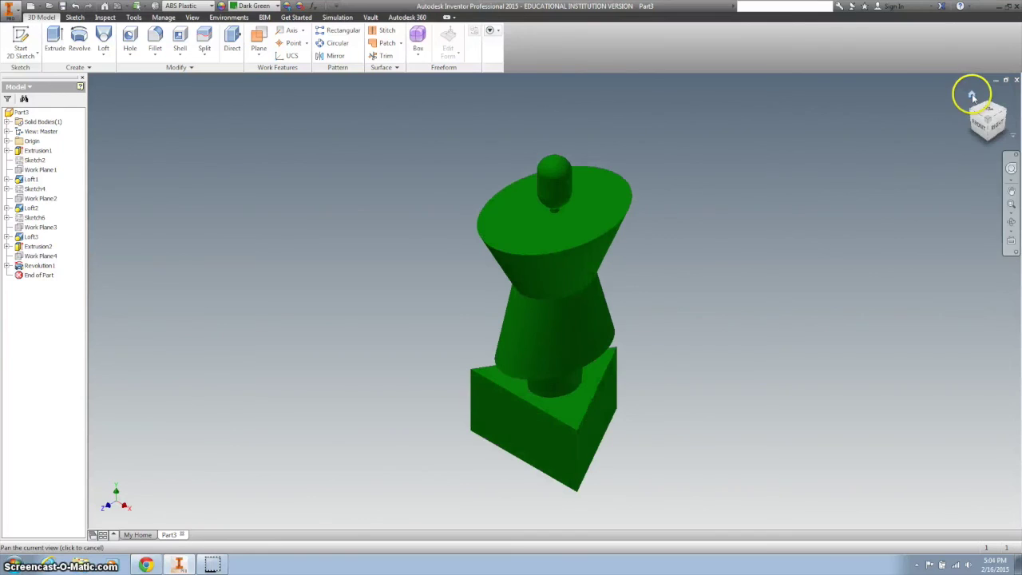
# Save the part as 'female automoblox SP.ipt', overwriting the existing file.
pyautogui.click(10, 11)
pyautogui.click(32, 118)
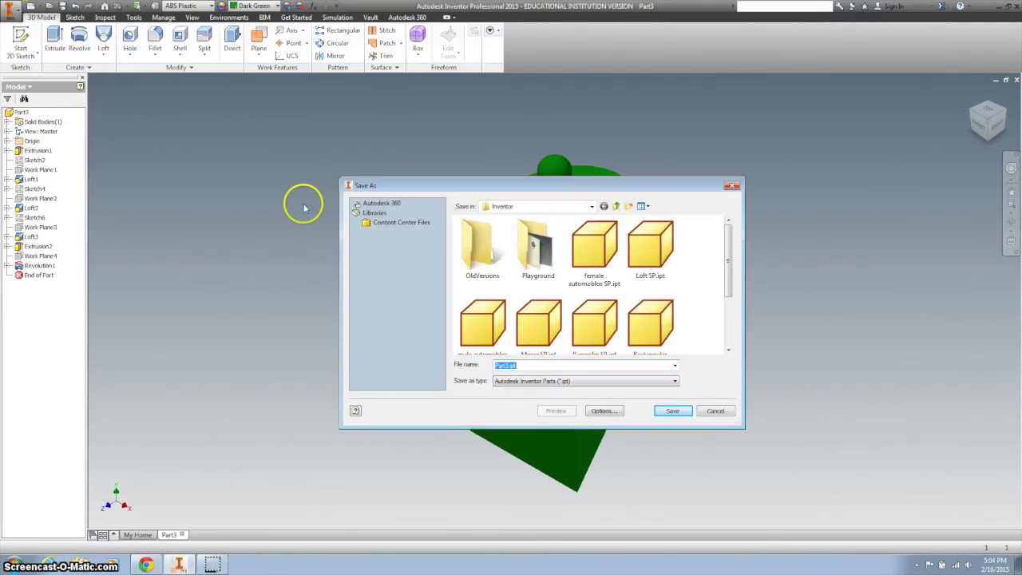
pyautogui.write('female')
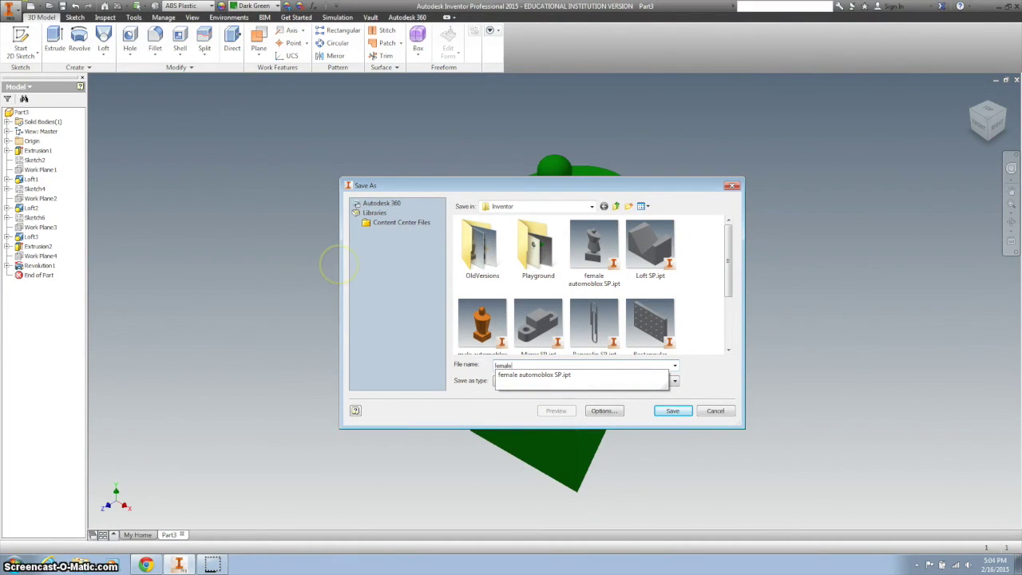
pyautogui.click(599, 249)
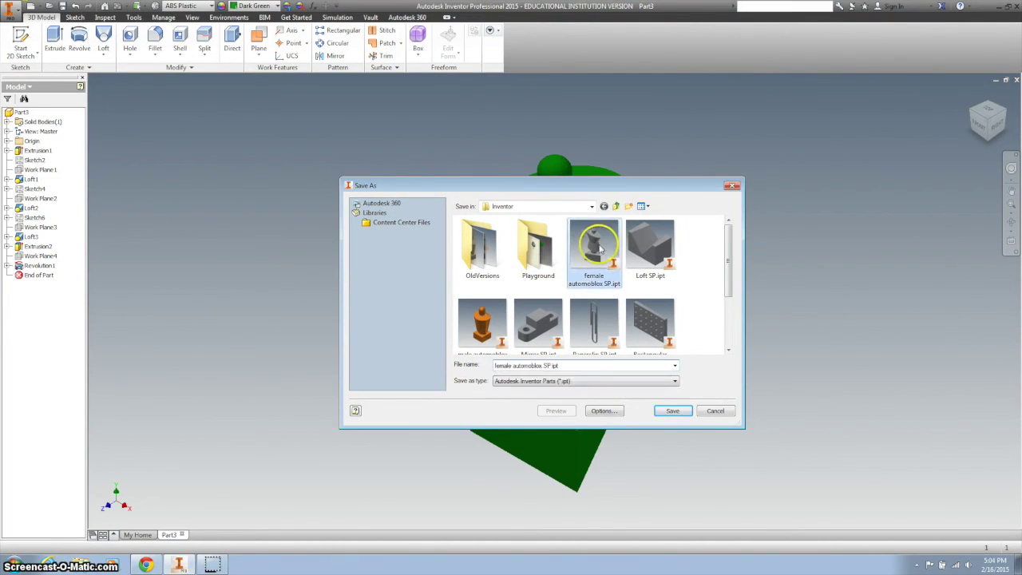
pyautogui.click(672, 412)
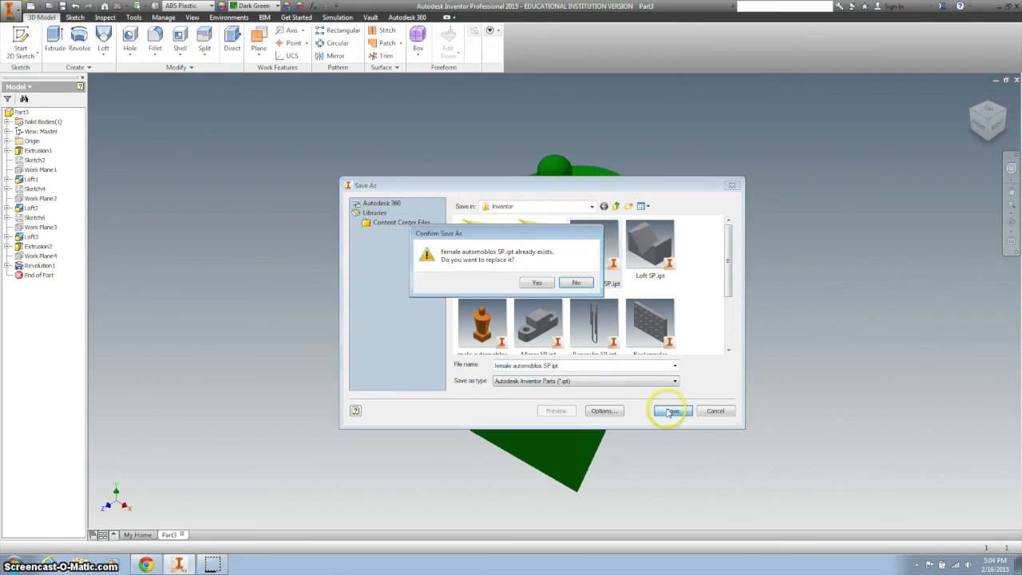
pyautogui.click(535, 281)
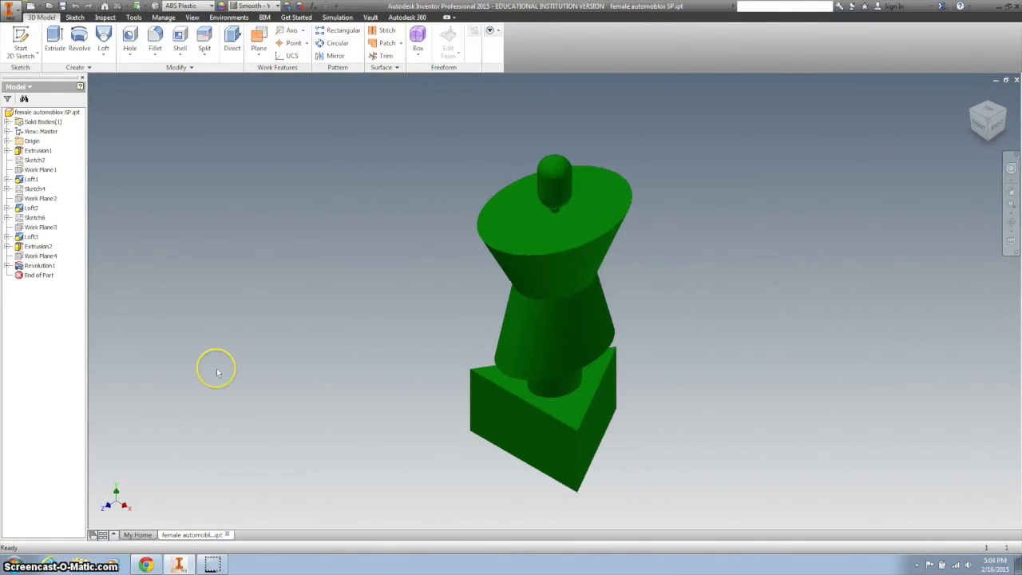